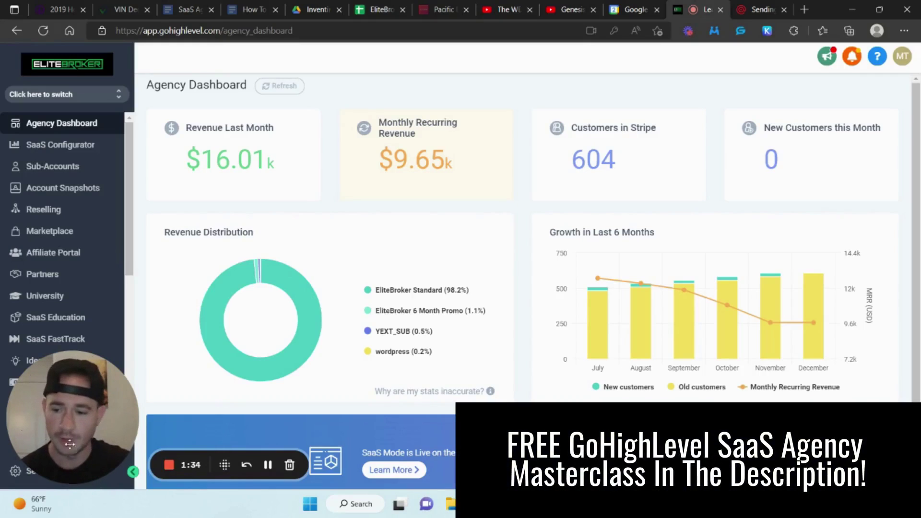
- Review the agency's Twilio phone system settings and the default provider options under Email Services
{"action": "left_click_drag", "start_coordinate": [61, 402], "coordinate": [288, 343]}
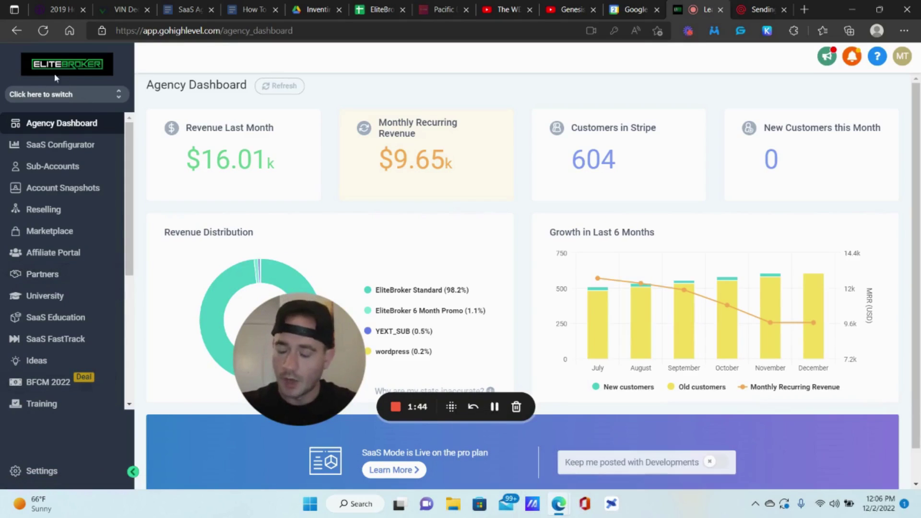
{"action": "left_click", "coordinate": [41, 471]}
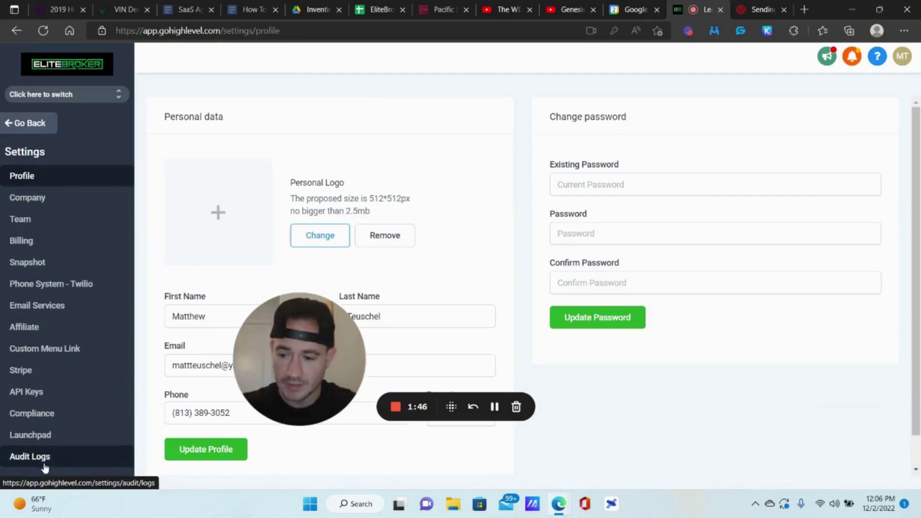
{"action": "left_click", "coordinate": [59, 285]}
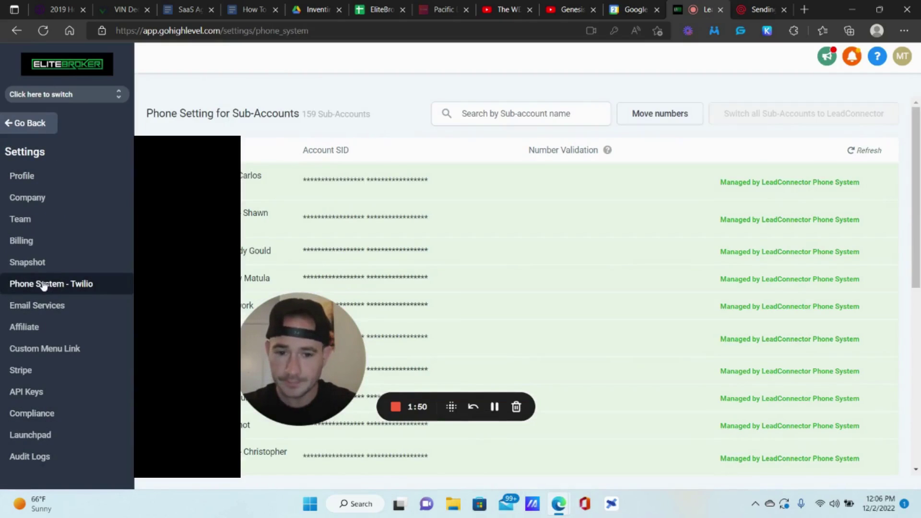
{"action": "mouse_move", "coordinate": [787, 124]}
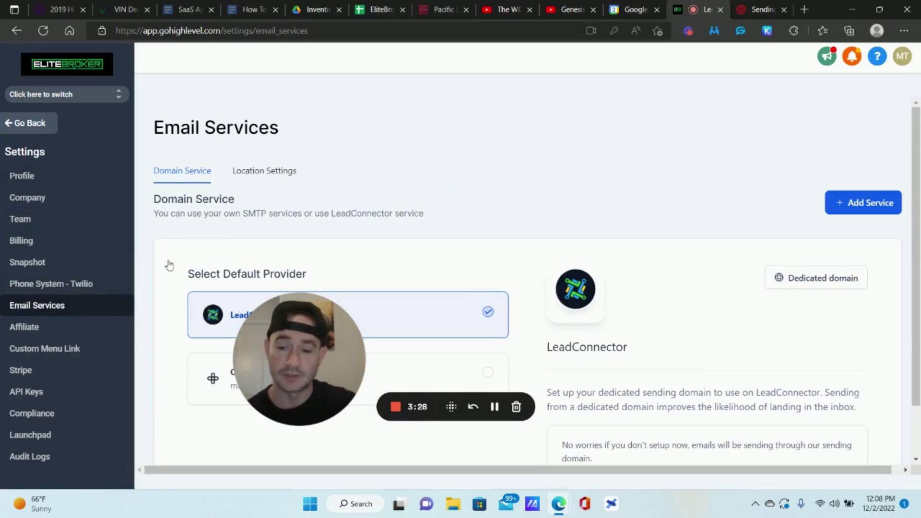
{"action": "scroll", "coordinate": [470, 249], "scroll_direction": "down", "scroll_amount": 1}
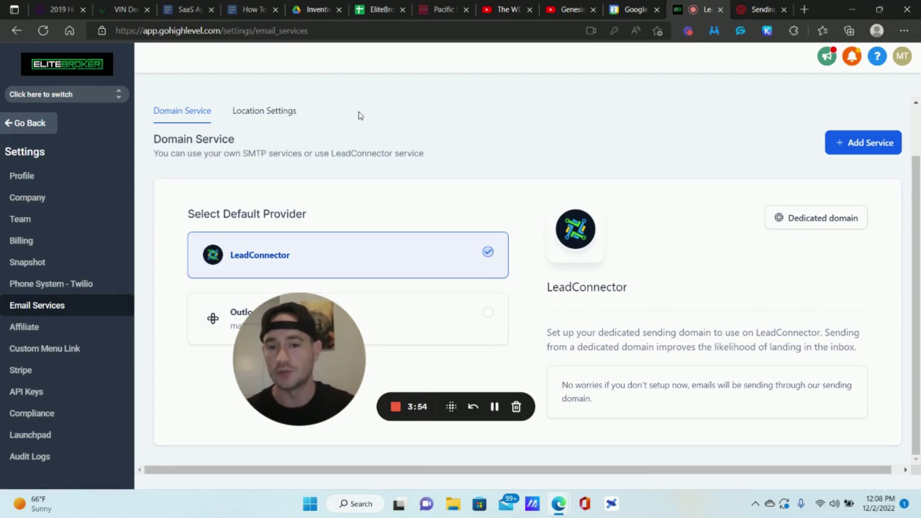
- Open a sub-account's details from the sub-accounts list and disable its Email Resell Settings
{"action": "left_click", "coordinate": [42, 125]}
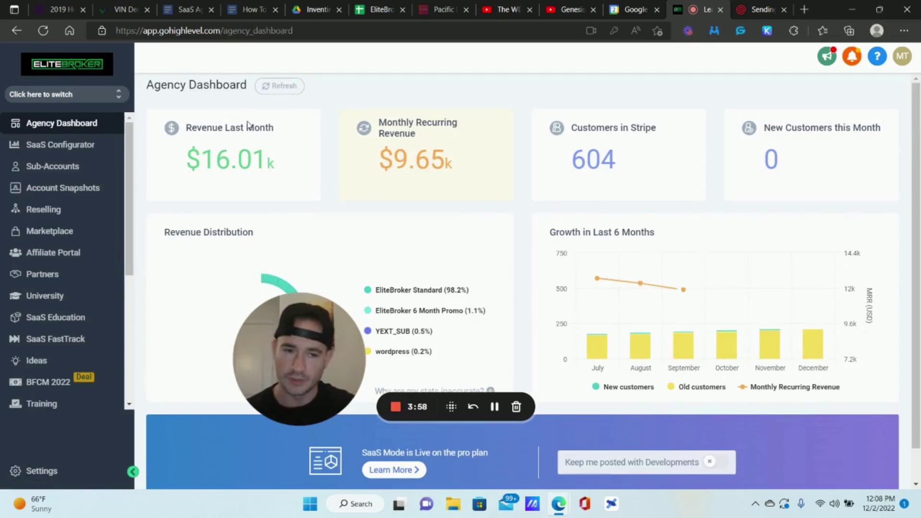
{"action": "left_click", "coordinate": [80, 173]}
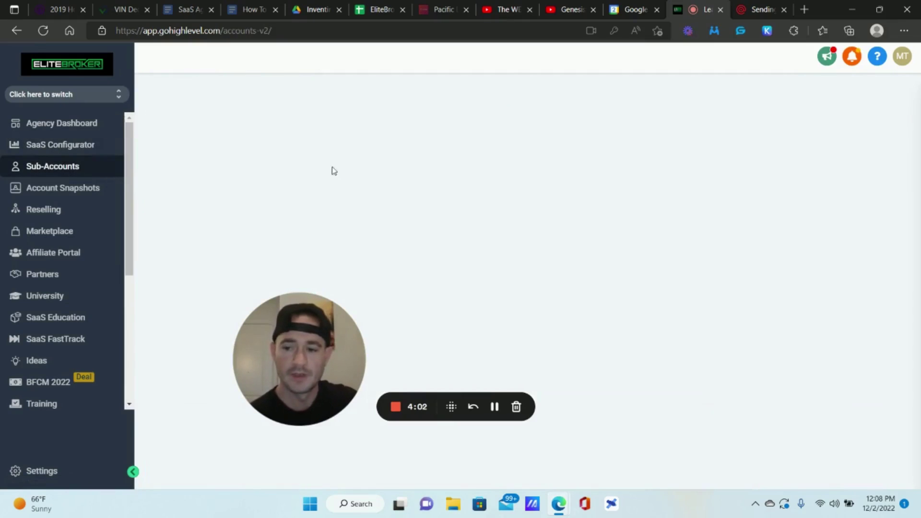
{"action": "left_click_drag", "start_coordinate": [307, 357], "coordinate": [554, 391]}
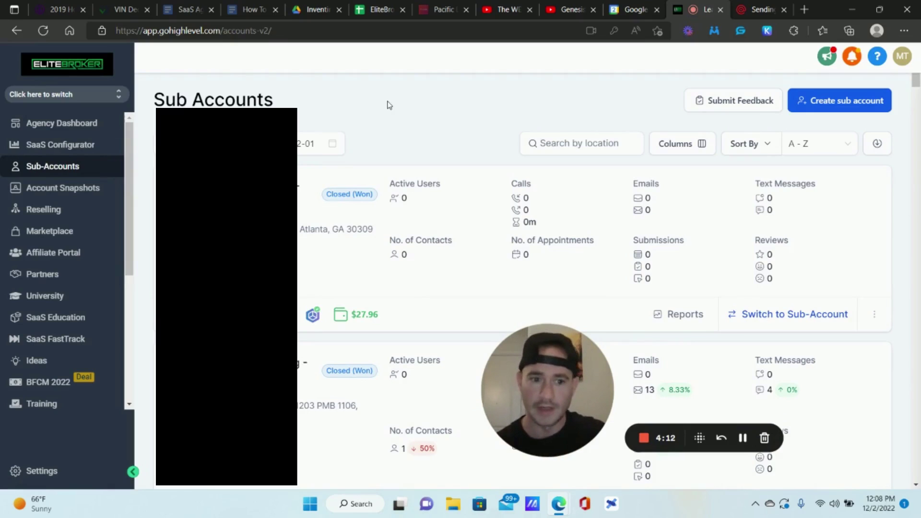
{"action": "scroll", "coordinate": [389, 105], "scroll_direction": "down", "scroll_amount": 3}
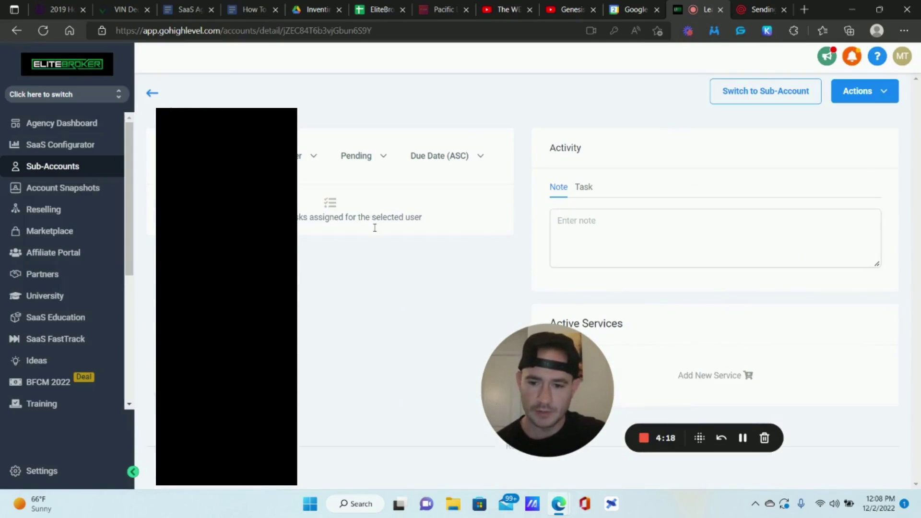
{"action": "scroll", "coordinate": [477, 171], "scroll_direction": "down", "scroll_amount": 10}
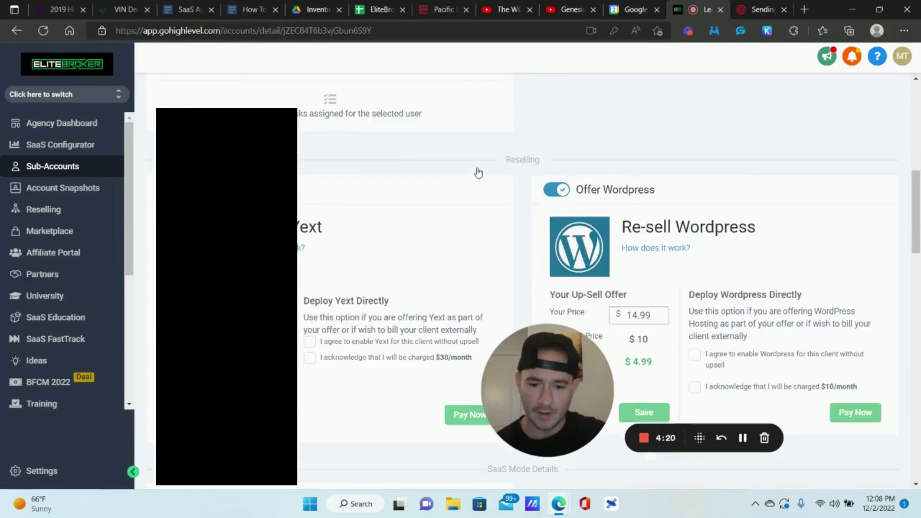
{"action": "scroll", "coordinate": [476, 171], "scroll_direction": "down", "scroll_amount": 20}
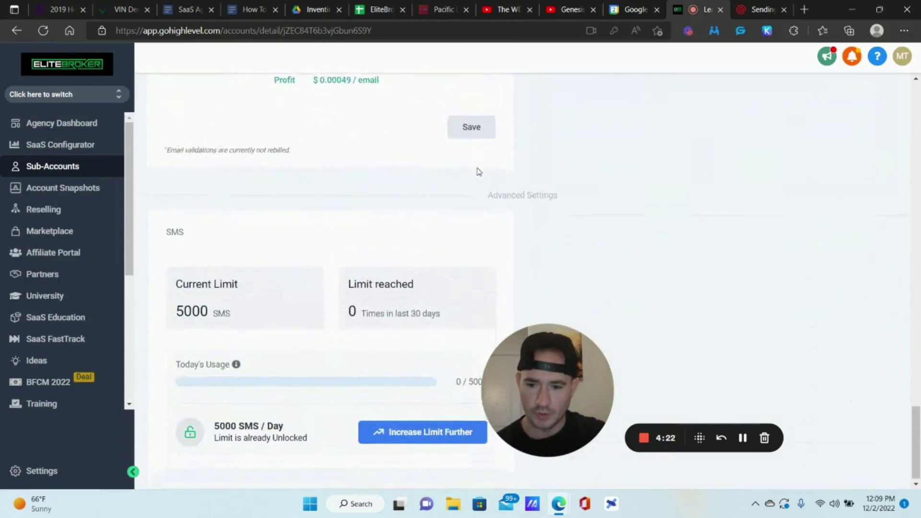
{"action": "scroll", "coordinate": [469, 152], "scroll_direction": "up", "scroll_amount": 6}
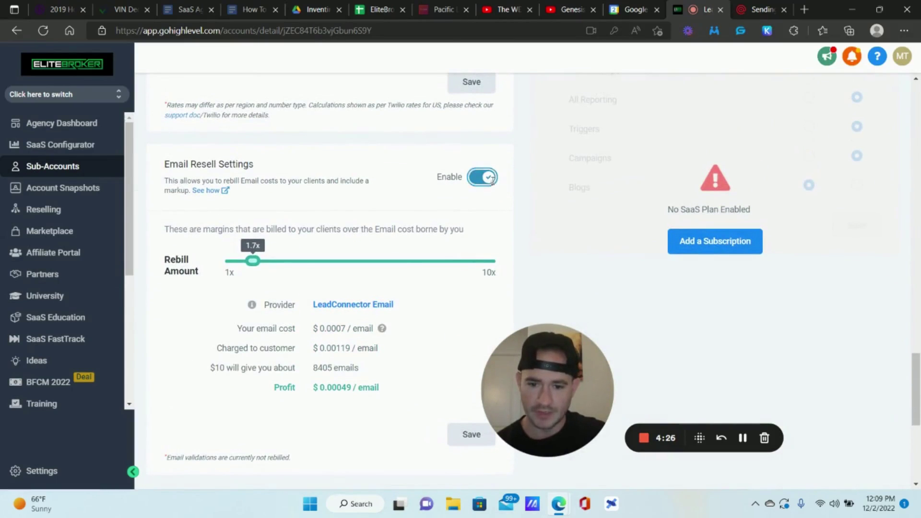
{"action": "left_click", "coordinate": [485, 177]}
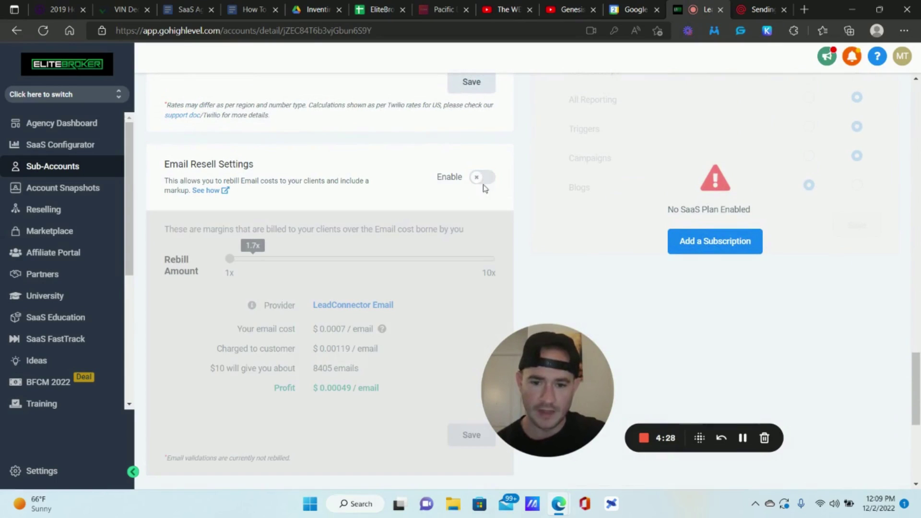
- In the Email Services location settings, delete the Mailgun configuration of the AASE Funding location, confirming with "Delete"
{"action": "left_click", "coordinate": [46, 471]}
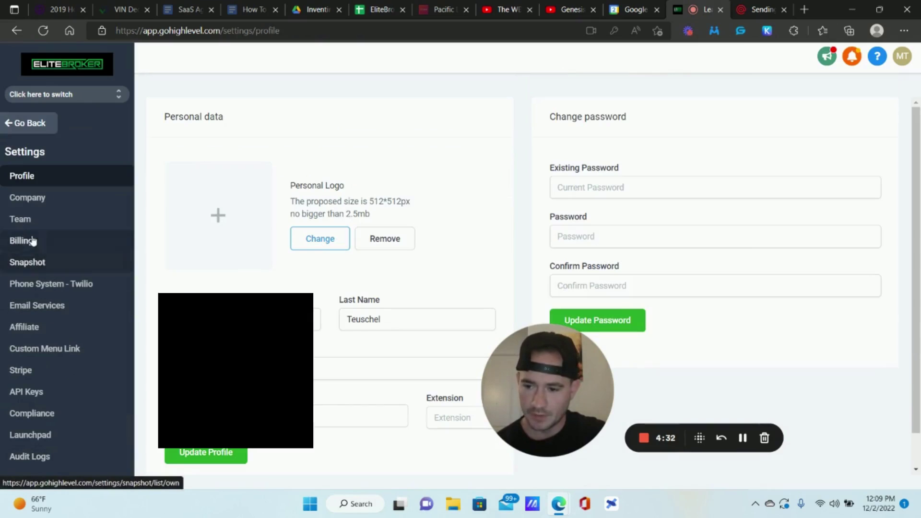
{"action": "left_click", "coordinate": [39, 309]}
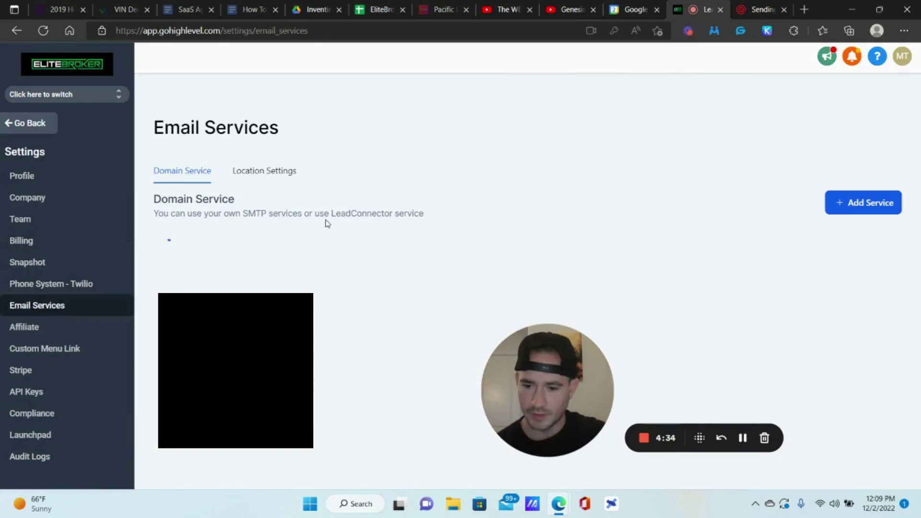
{"action": "left_click", "coordinate": [271, 172]}
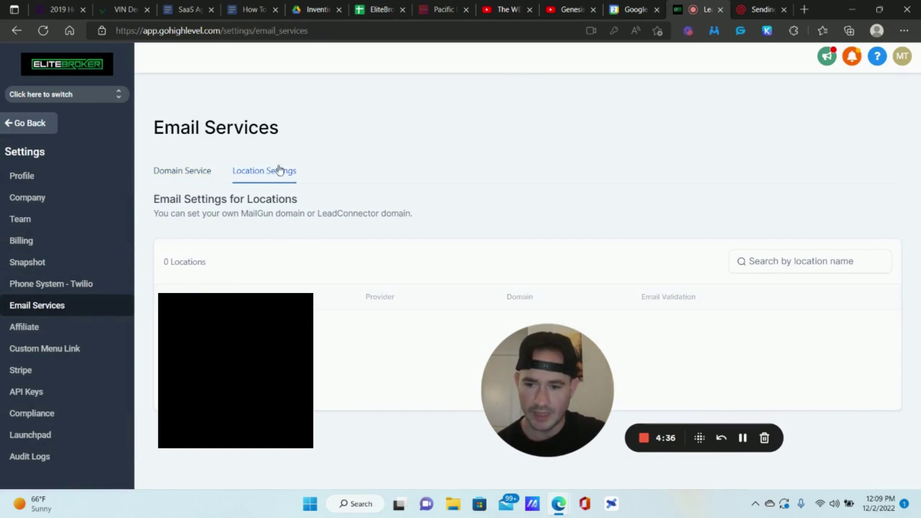
{"action": "scroll", "coordinate": [528, 288], "scroll_direction": "down", "scroll_amount": 2}
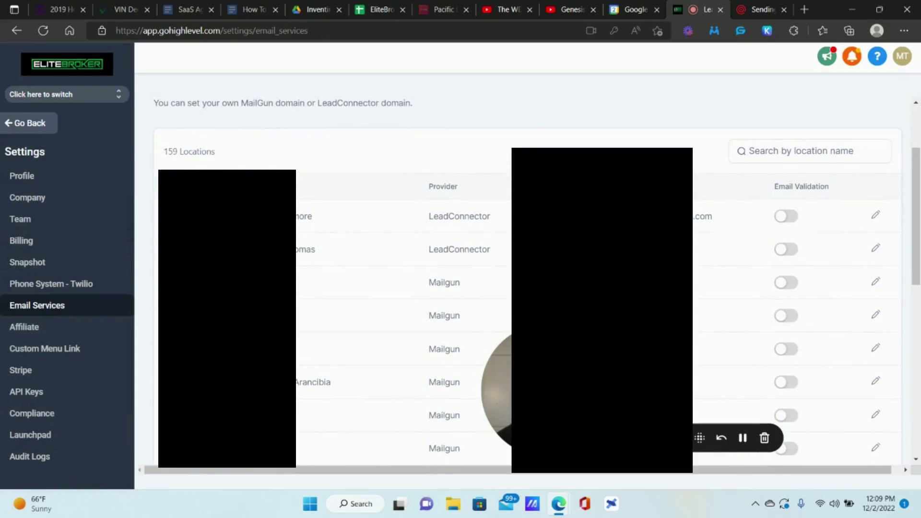
{"action": "left_click", "coordinate": [875, 283]}
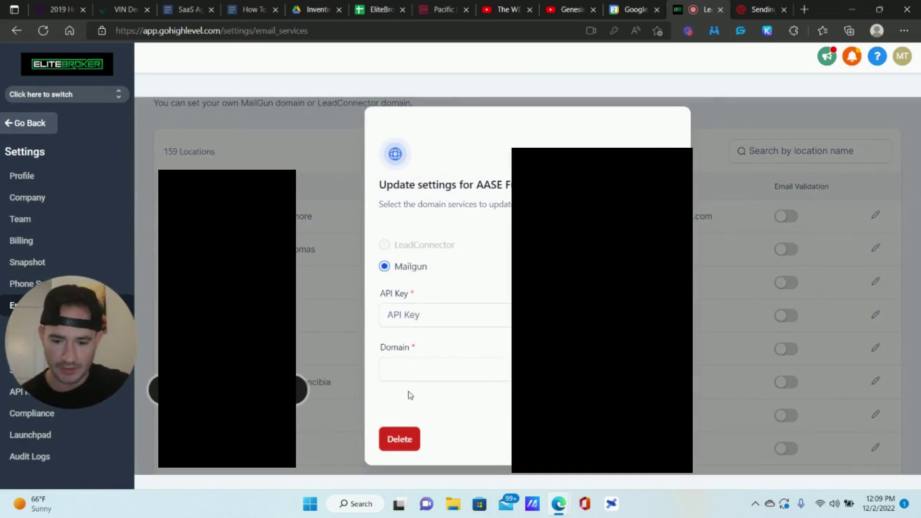
{"action": "left_click", "coordinate": [407, 441]}
{"action": "left_click", "coordinate": [463, 338]}
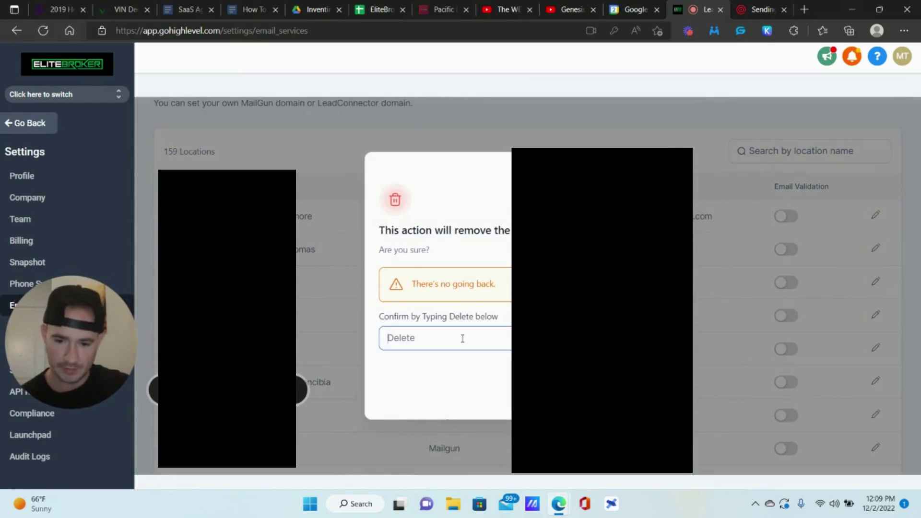
{"action": "type", "text": "Delete"}
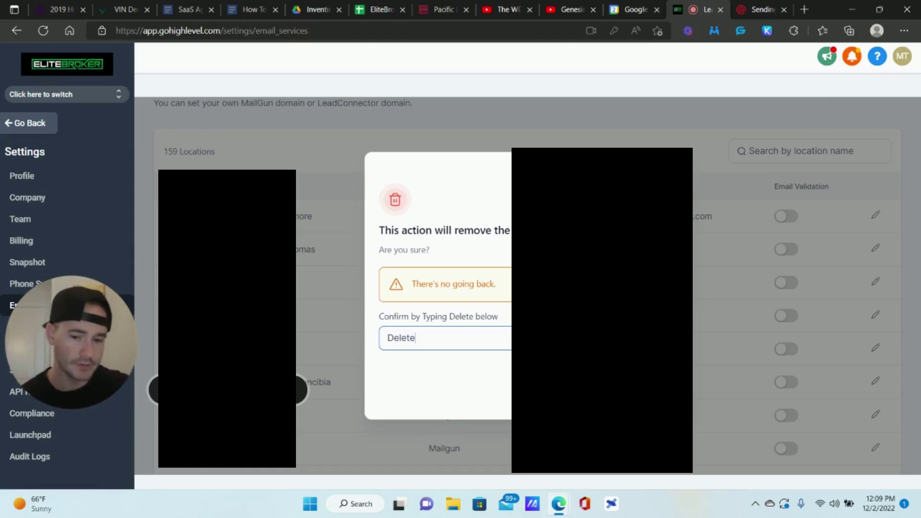
{"action": "key", "text": "Return"}
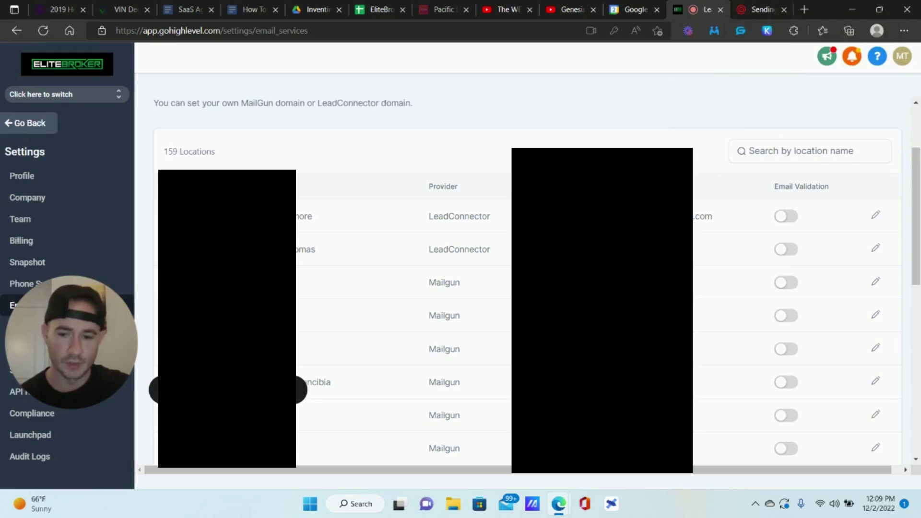
- Switch to Mailgun and search the sending domains for "aase", checking against the GoHighLevel location list
{"action": "left_click", "coordinate": [759, 10]}
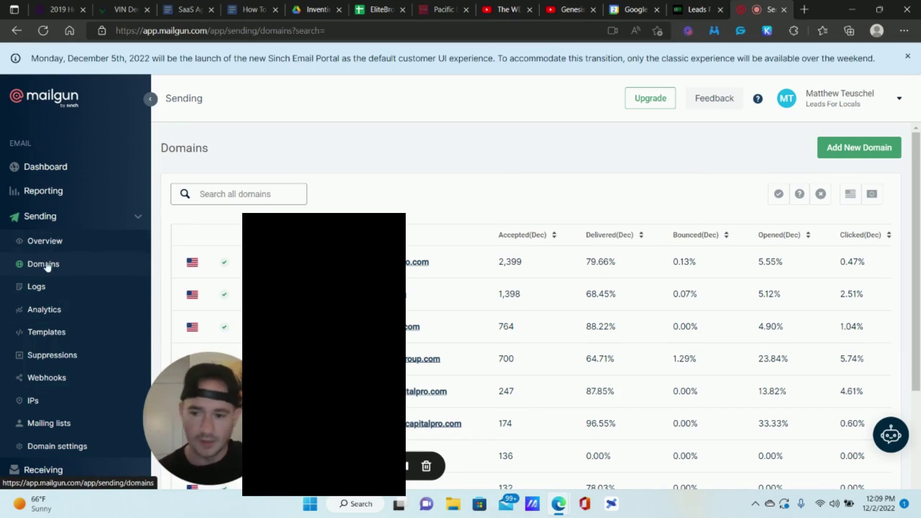
{"action": "left_click", "coordinate": [278, 196]}
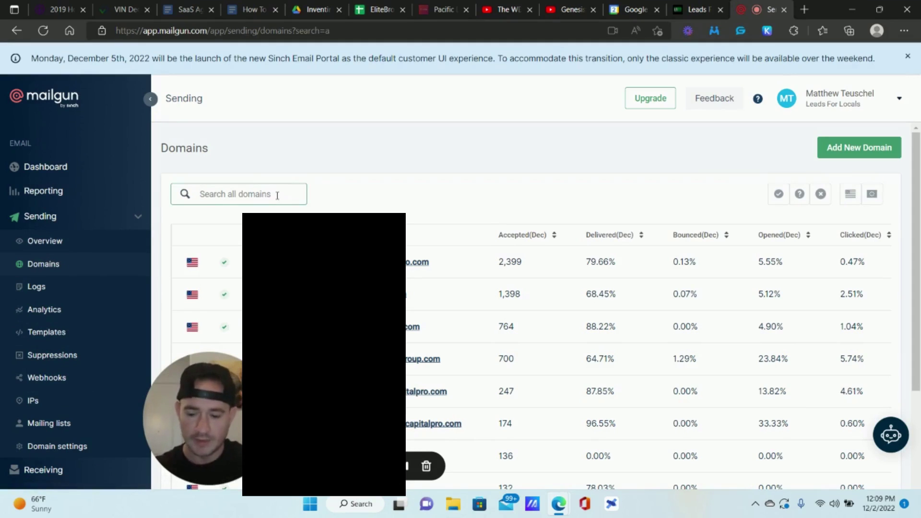
{"action": "type", "text": "aase"}
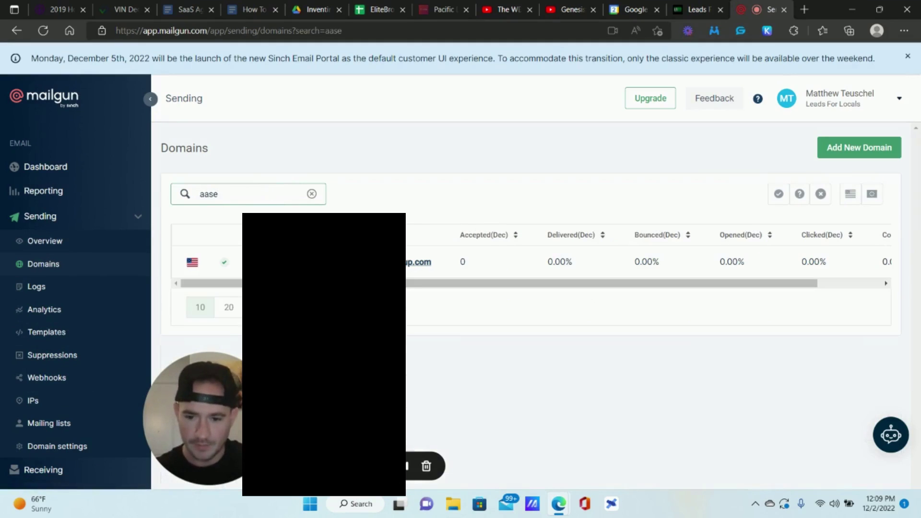
{"action": "left_click", "coordinate": [703, 8]}
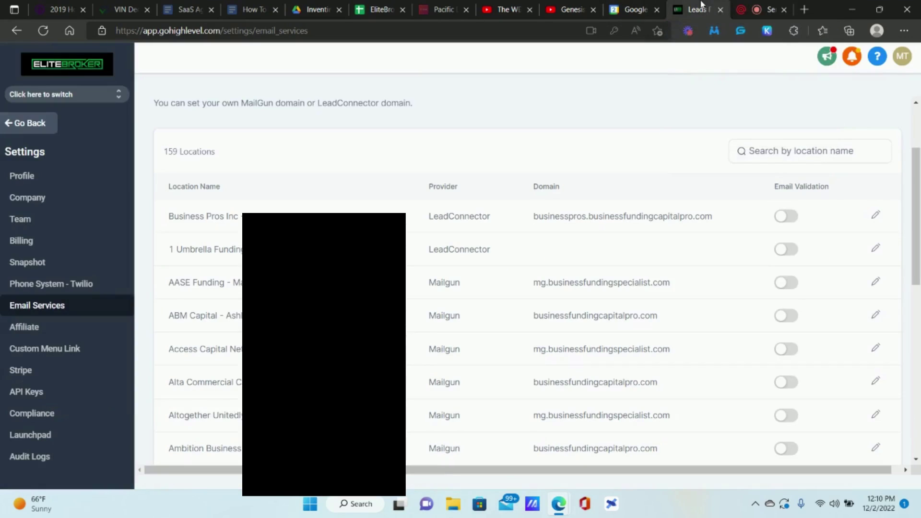
{"action": "left_click", "coordinate": [747, 14]}
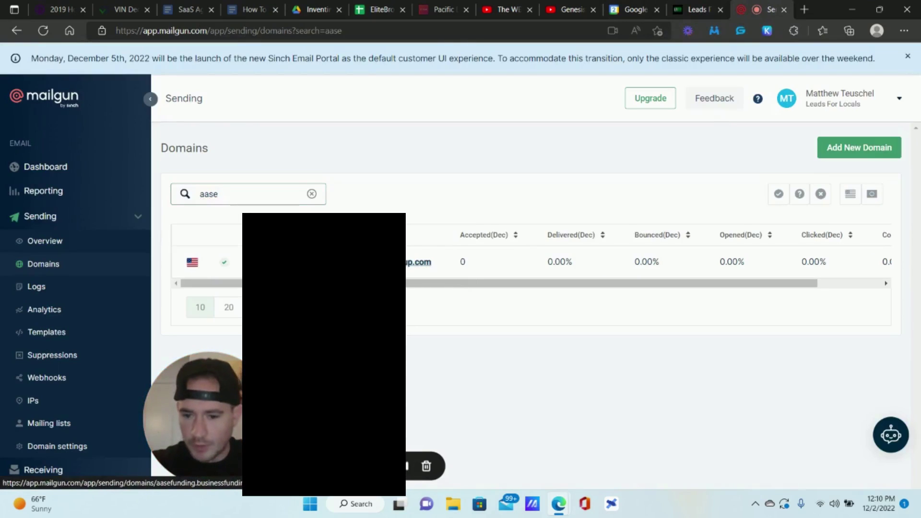
- Delete the domain aasefunding.businessfundingspecialistgroup.com through its Mailgun domain settings and confirm the deletion
{"action": "left_click", "coordinate": [419, 262]}
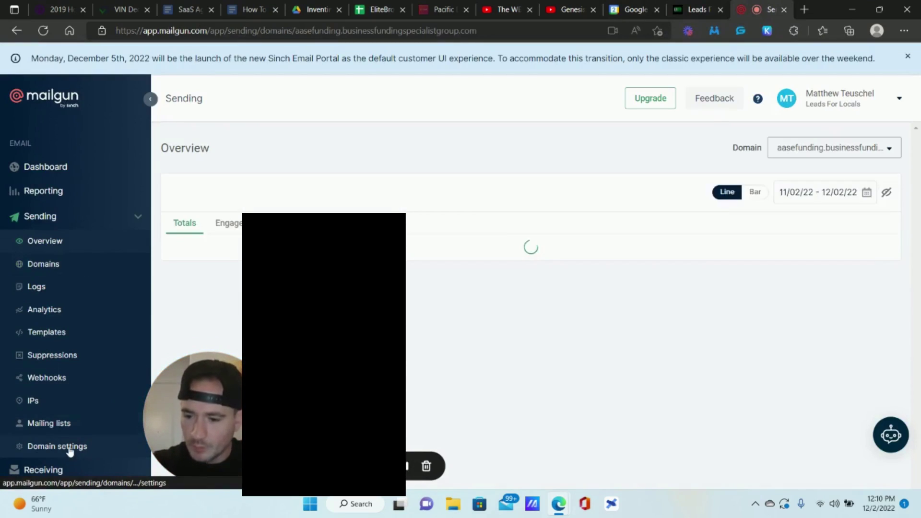
{"action": "left_click", "coordinate": [70, 449]}
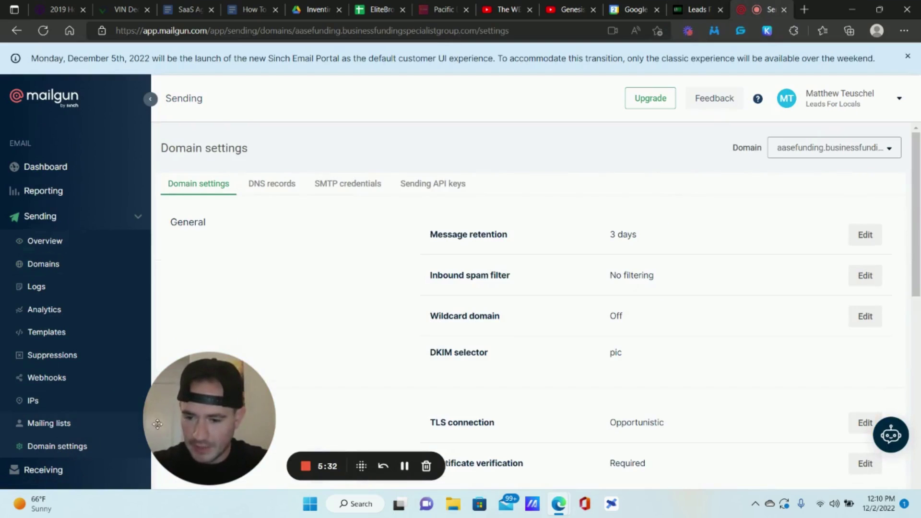
{"action": "left_click_drag", "start_coordinate": [220, 417], "coordinate": [88, 417]}
{"action": "scroll", "coordinate": [610, 282], "scroll_direction": "down", "scroll_amount": 10}
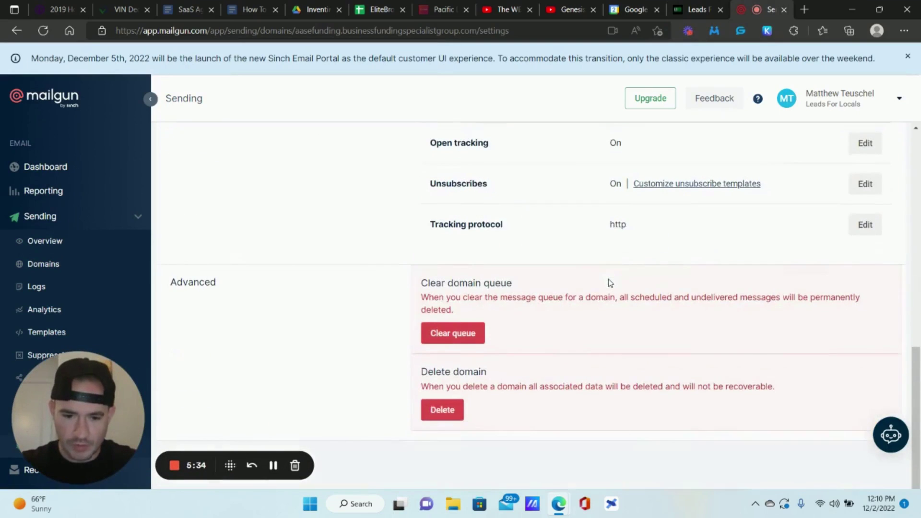
{"action": "left_click", "coordinate": [442, 410]}
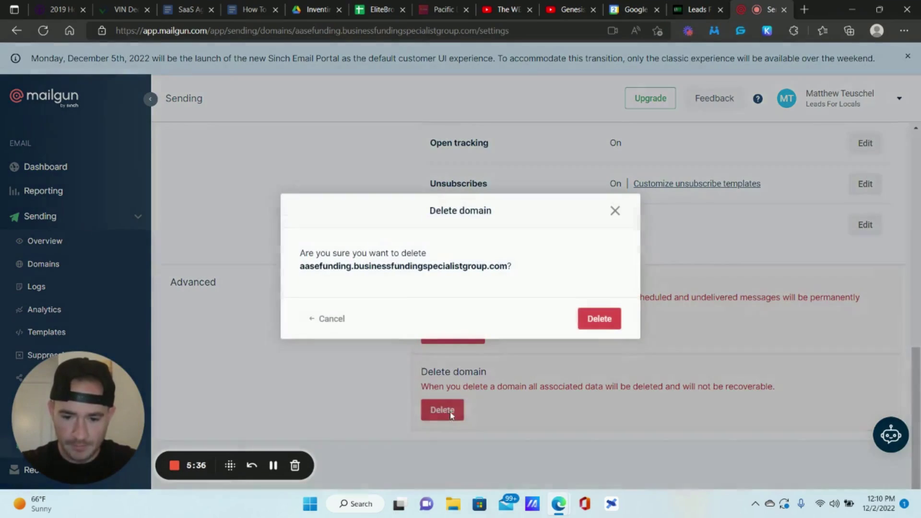
{"action": "left_click", "coordinate": [601, 319]}
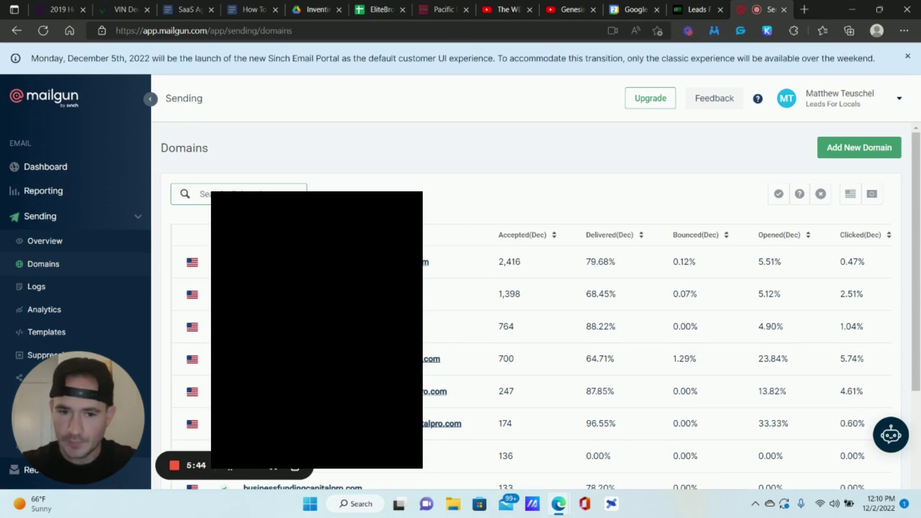
- Switch back to GoHighLevel and check the AASE Funding location's email service settings and its provider in the location list
{"action": "left_click", "coordinate": [696, 5]}
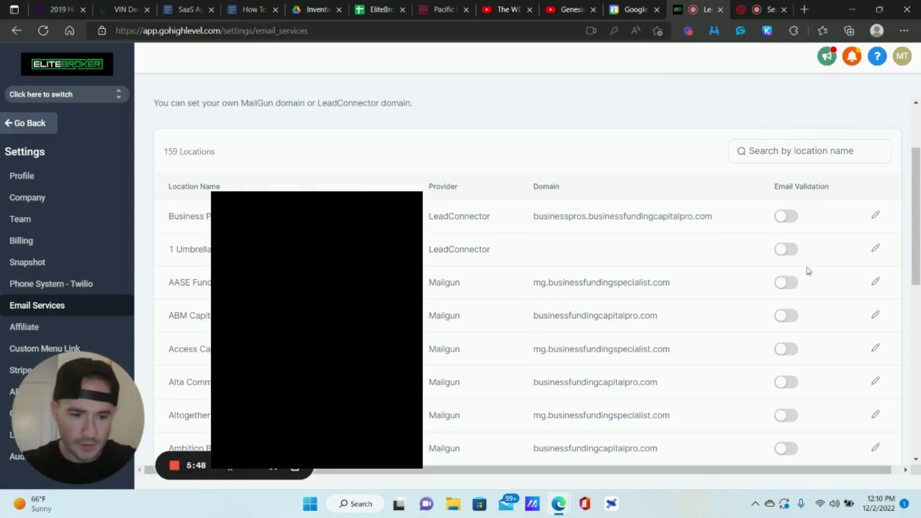
{"action": "left_click", "coordinate": [876, 283]}
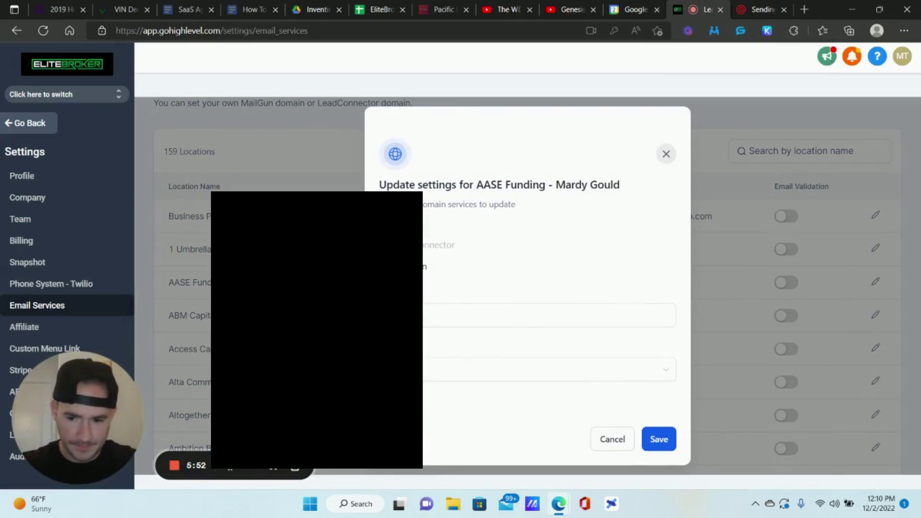
{"action": "left_click", "coordinate": [667, 154]}
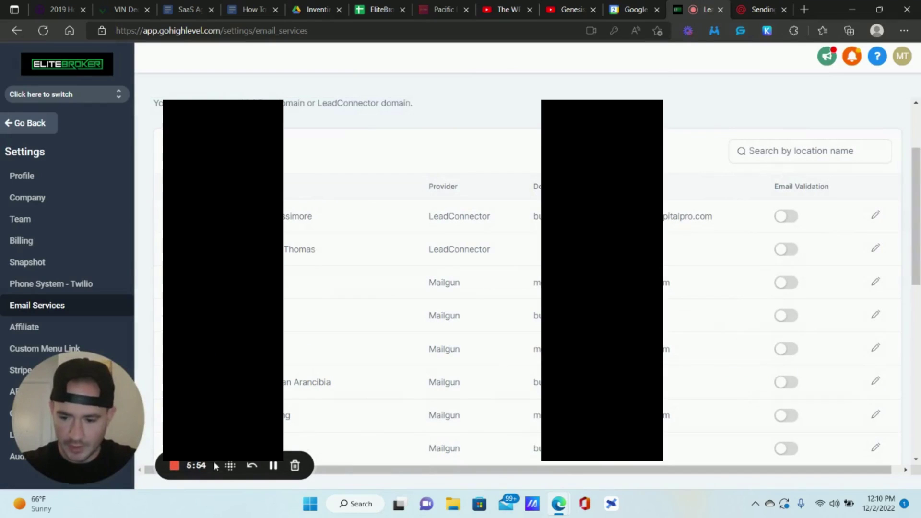
{"action": "scroll", "coordinate": [528, 417], "scroll_direction": "down", "scroll_amount": 2}
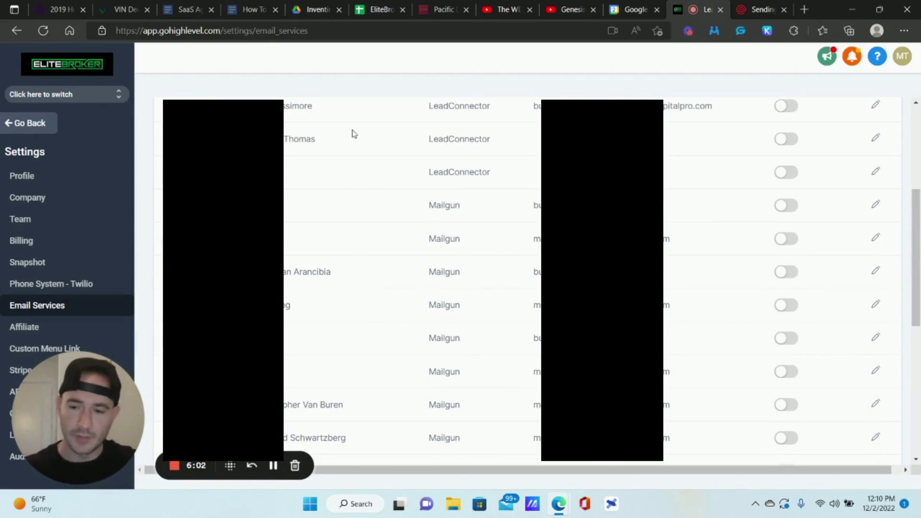
{"action": "scroll", "coordinate": [372, 109], "scroll_direction": "up", "scroll_amount": 2}
{"action": "scroll", "coordinate": [377, 202], "scroll_direction": "down", "scroll_amount": 1}
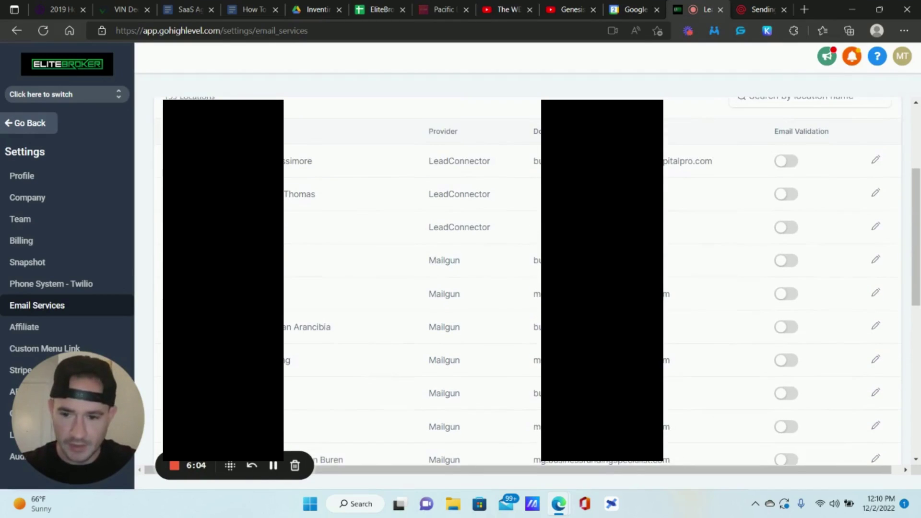
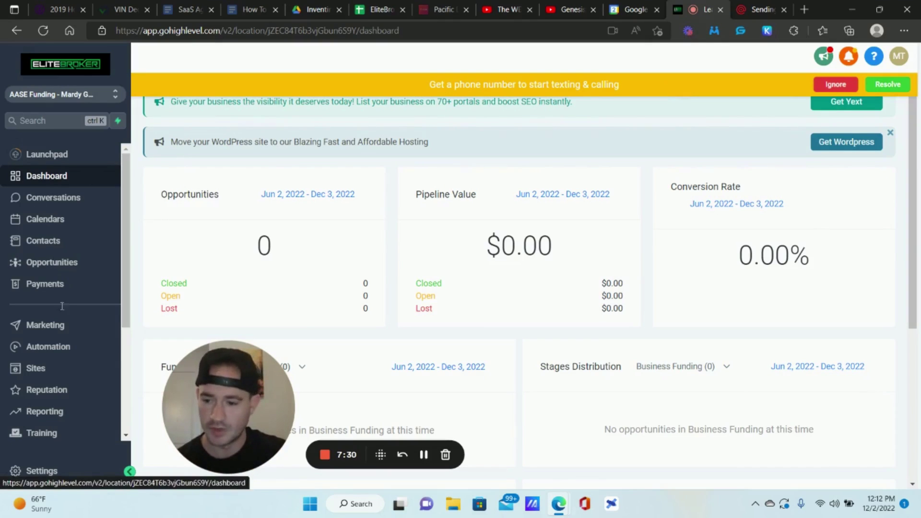
- Open the Email Services settings of the AASE Funding sub-account and ignore the phone number notice
{"action": "left_click", "coordinate": [48, 468]}
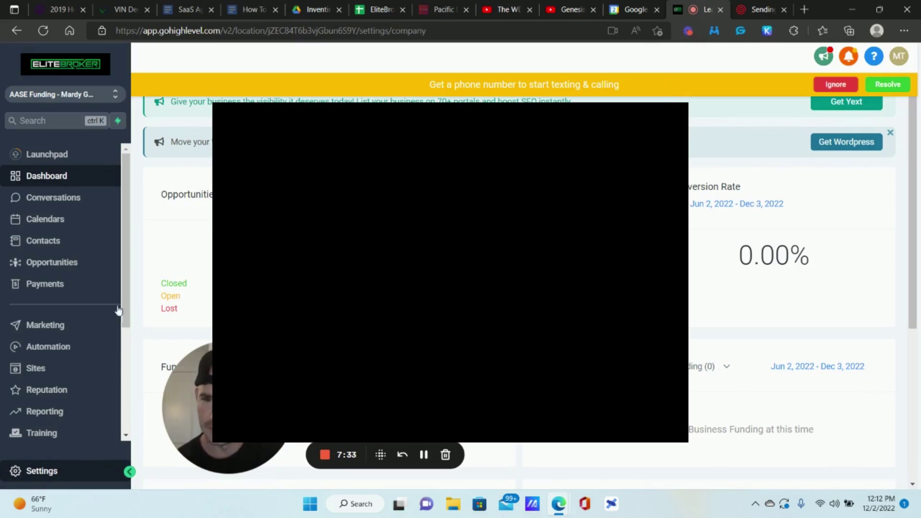
{"action": "scroll", "coordinate": [47, 217], "scroll_direction": "down", "scroll_amount": 3}
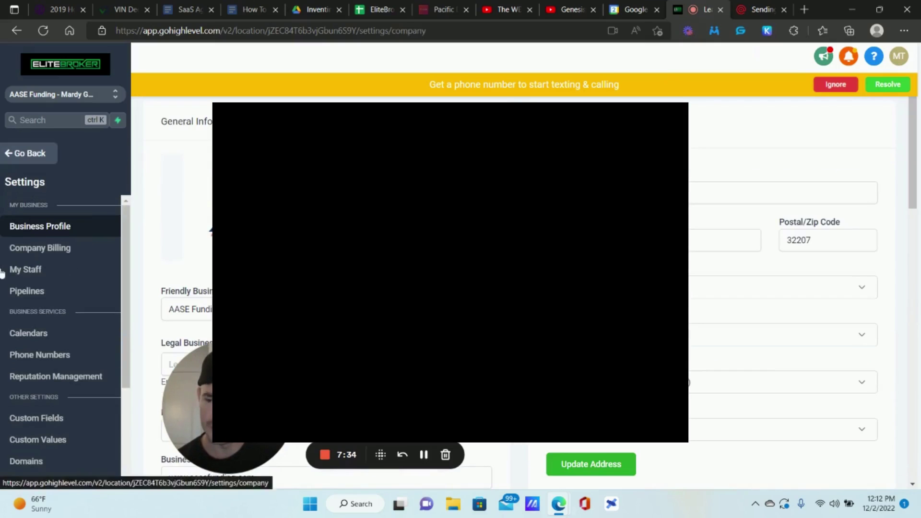
{"action": "scroll", "coordinate": [47, 217], "scroll_direction": "down", "scroll_amount": 3}
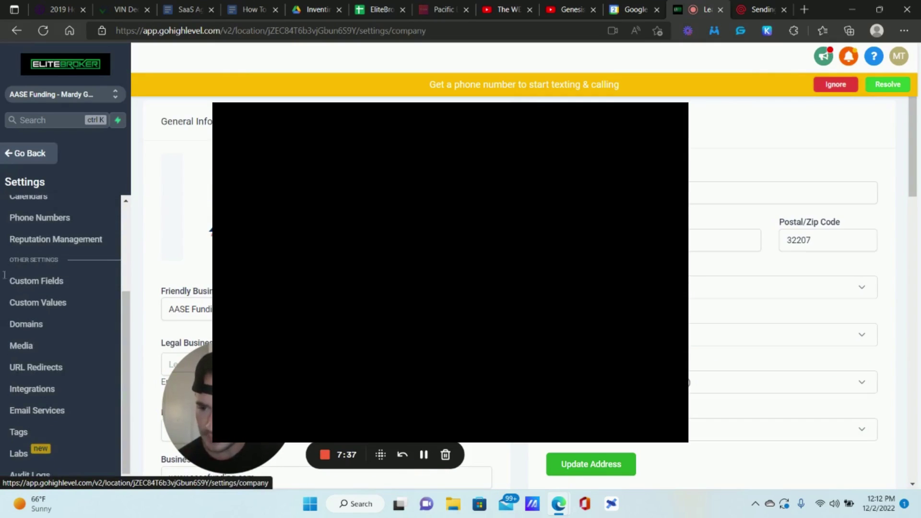
{"action": "left_click", "coordinate": [42, 409]}
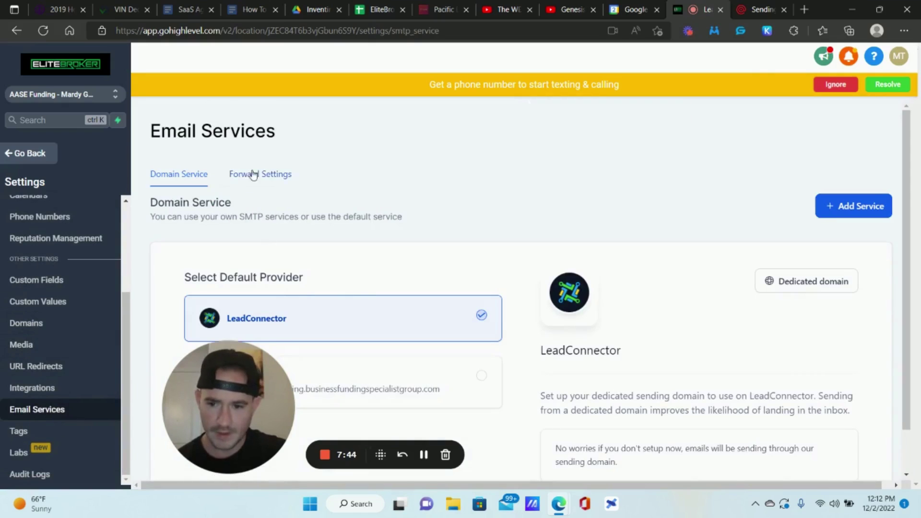
{"action": "left_click_drag", "start_coordinate": [248, 398], "coordinate": [137, 403]}
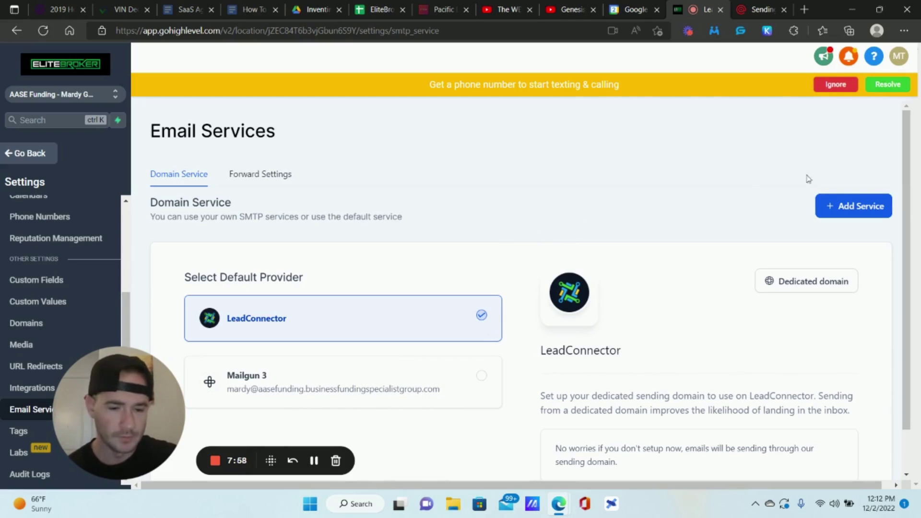
{"action": "left_click", "coordinate": [825, 85]}
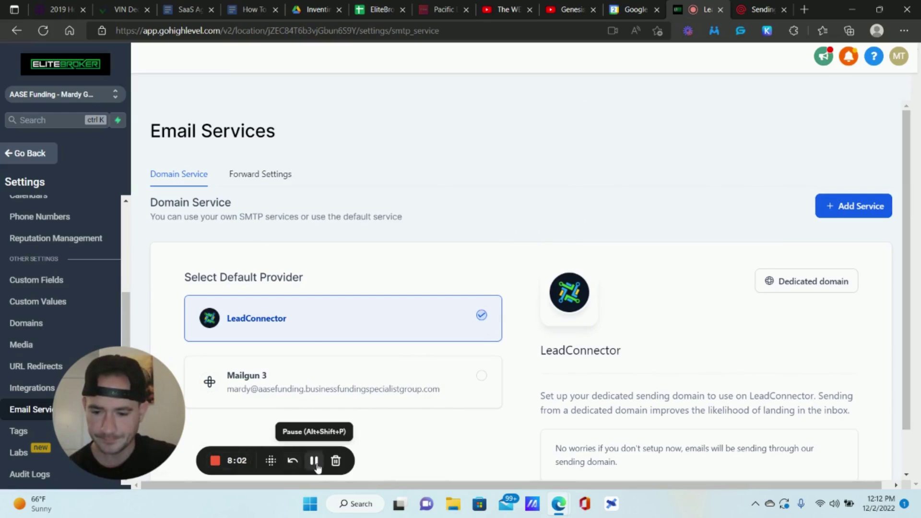
{"action": "scroll", "coordinate": [520, 405], "scroll_direction": "down", "scroll_amount": 1}
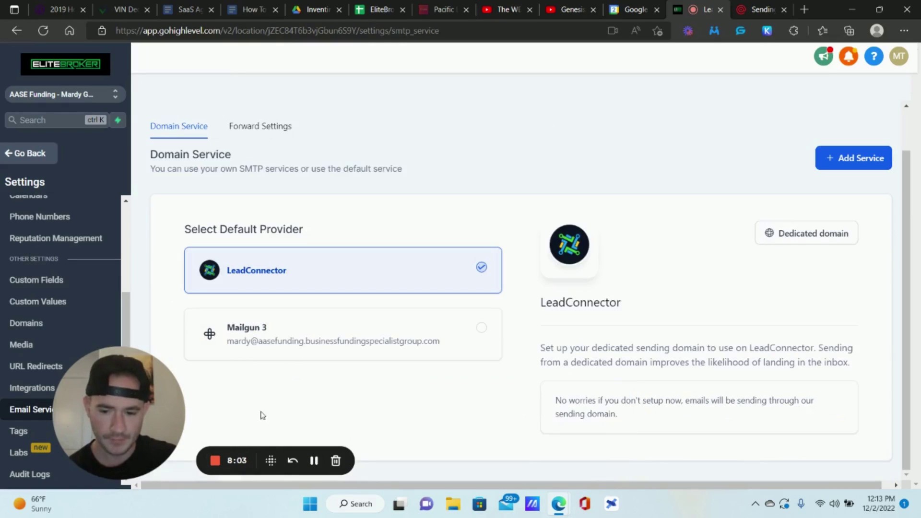
- Add aasefunding.businessfundingspecialistgroup.com as a dedicated LeadConnector domain and submit it for verification
{"action": "left_click", "coordinate": [830, 237]}
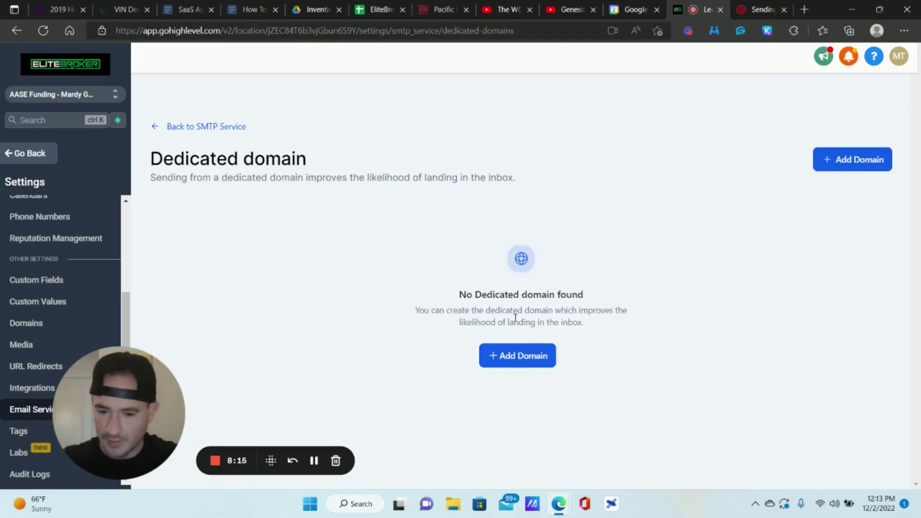
{"action": "left_click", "coordinate": [518, 362]}
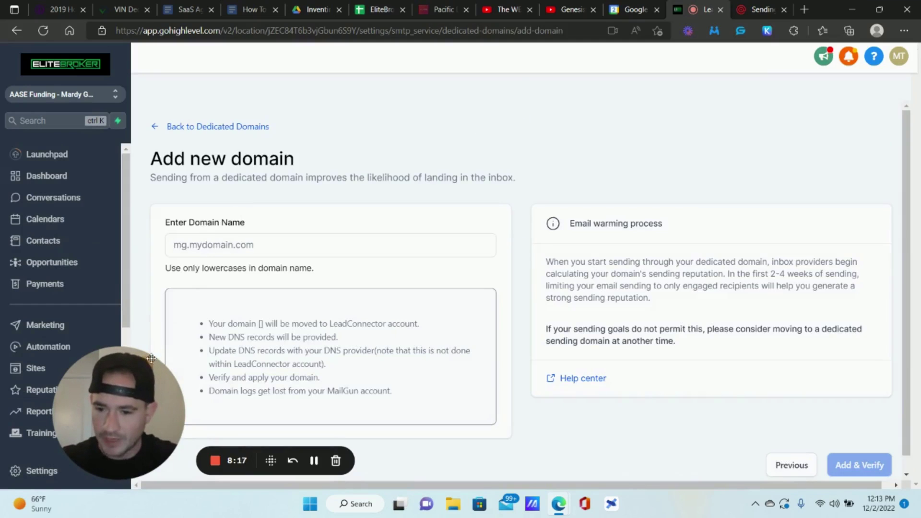
{"action": "left_click", "coordinate": [208, 247]}
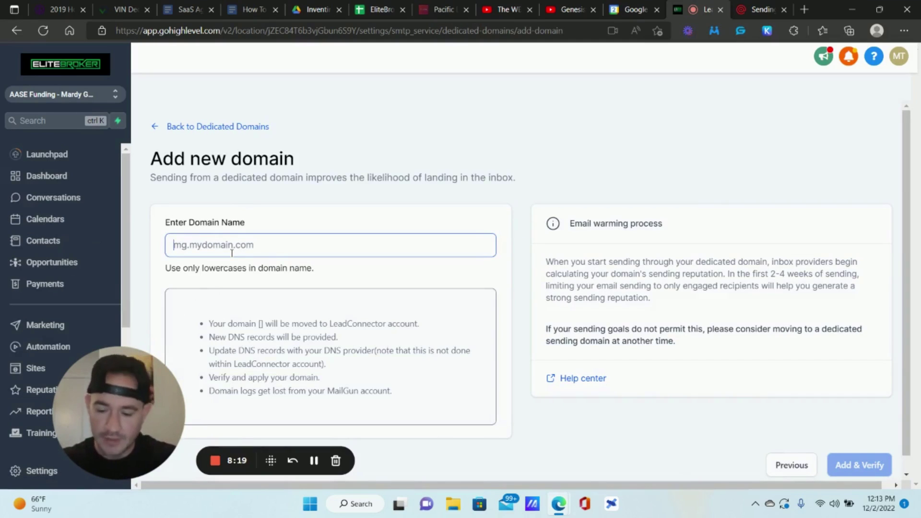
{"action": "type", "text": "aase"}
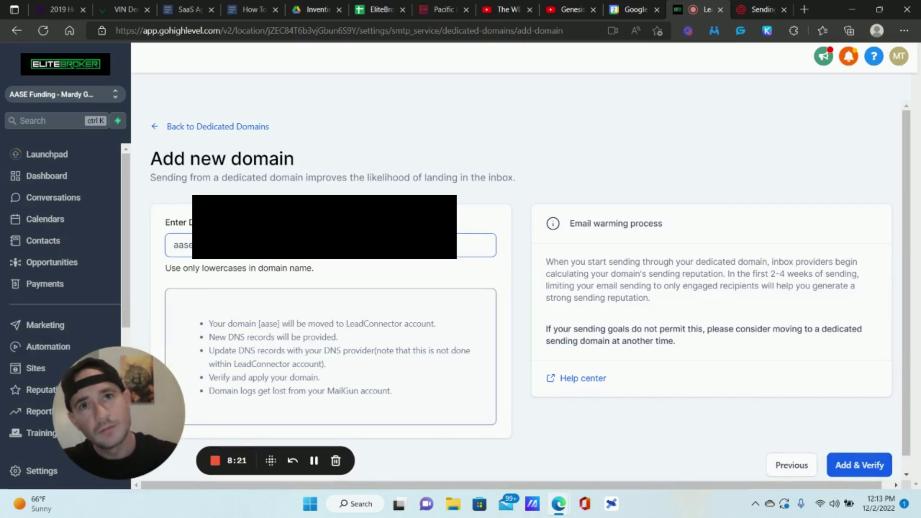
{"action": "type", "text": "funding.bu"}
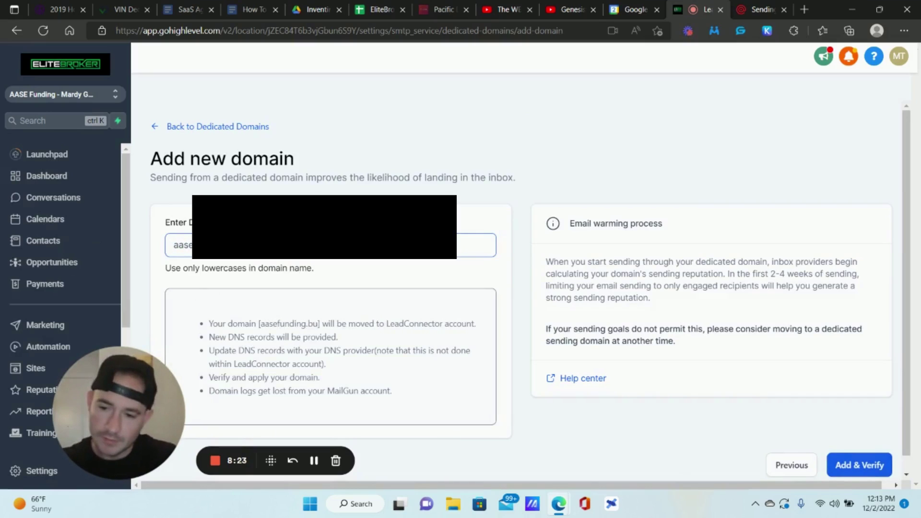
{"action": "type", "text": "sinessfundings"}
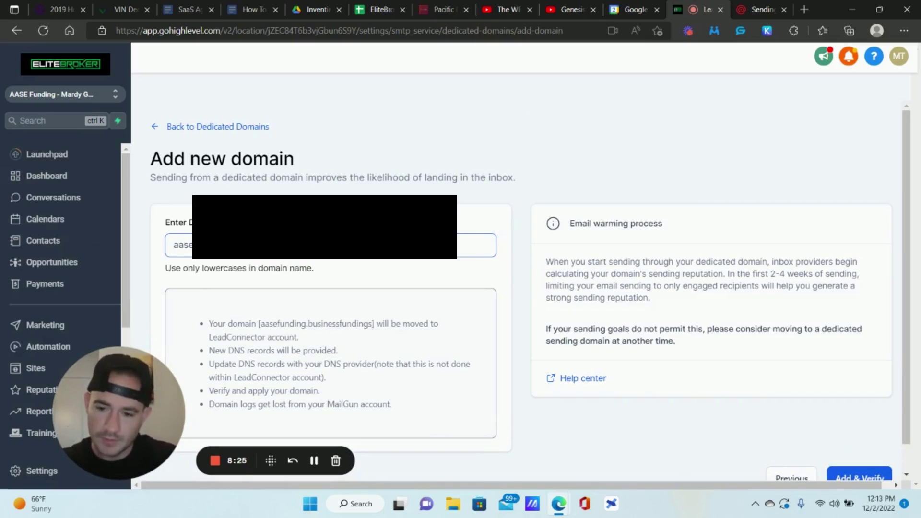
{"action": "type", "text": "pecialistgroup"}
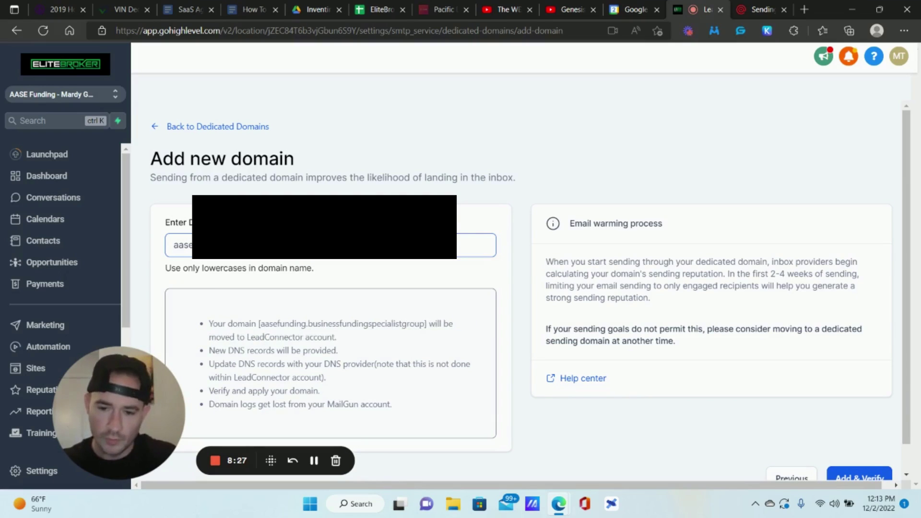
{"action": "type", "text": ".com"}
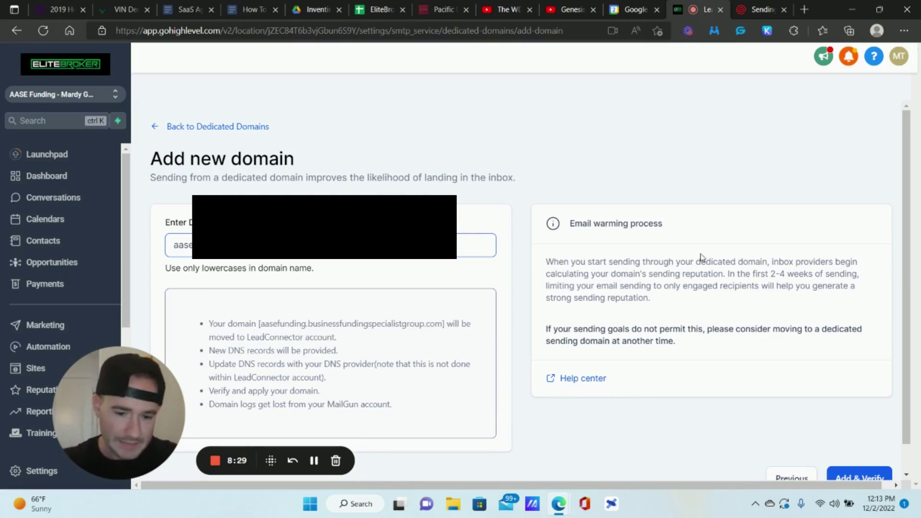
{"action": "scroll", "coordinate": [677, 265], "scroll_direction": "down", "scroll_amount": 1}
{"action": "left_click", "coordinate": [882, 449]}
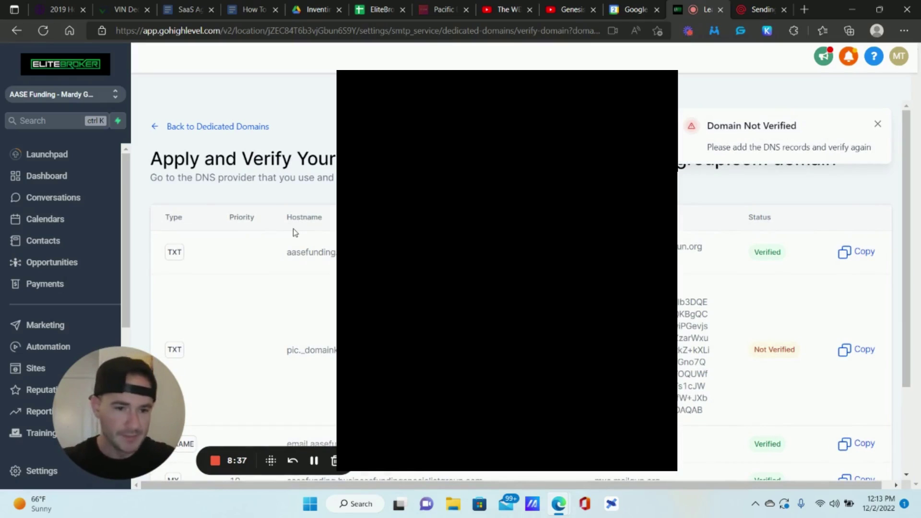
- Dismiss the verification notice and review the type, hostname and status of each DNS record required for the domain
{"action": "left_click", "coordinate": [878, 124]}
{"action": "scroll", "coordinate": [752, 174], "scroll_direction": "down", "scroll_amount": 1}
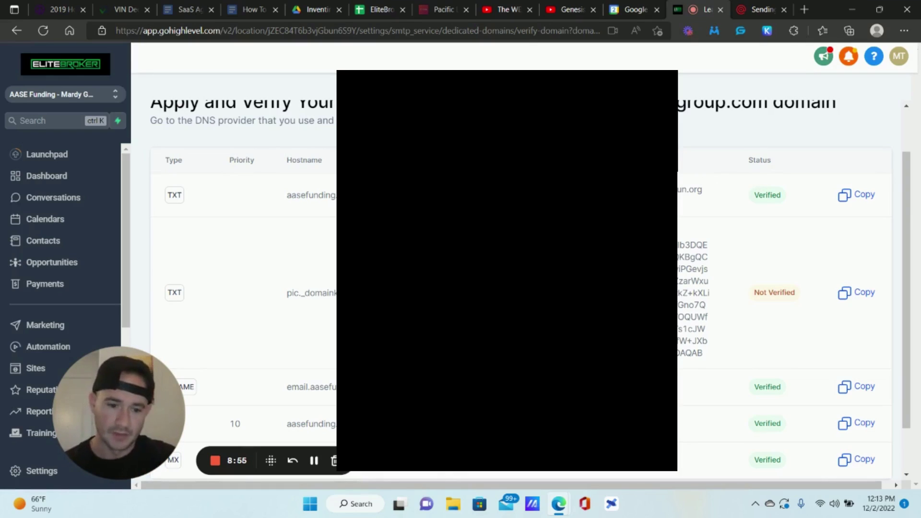
{"action": "scroll", "coordinate": [773, 405], "scroll_direction": "down", "scroll_amount": 2}
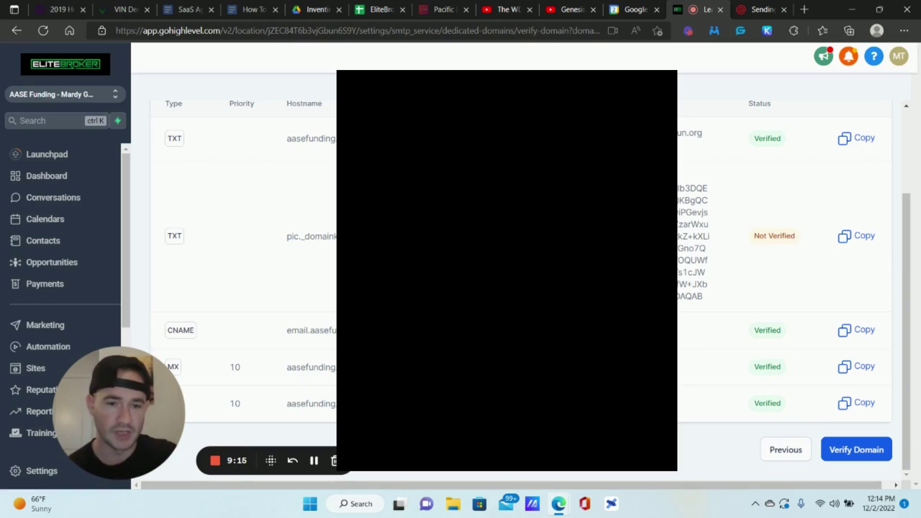
- Open GoDaddy in a new browser tab and go to the DNS records of businessfundingspecialistgroup.com
{"action": "left_click", "coordinate": [807, 12]}
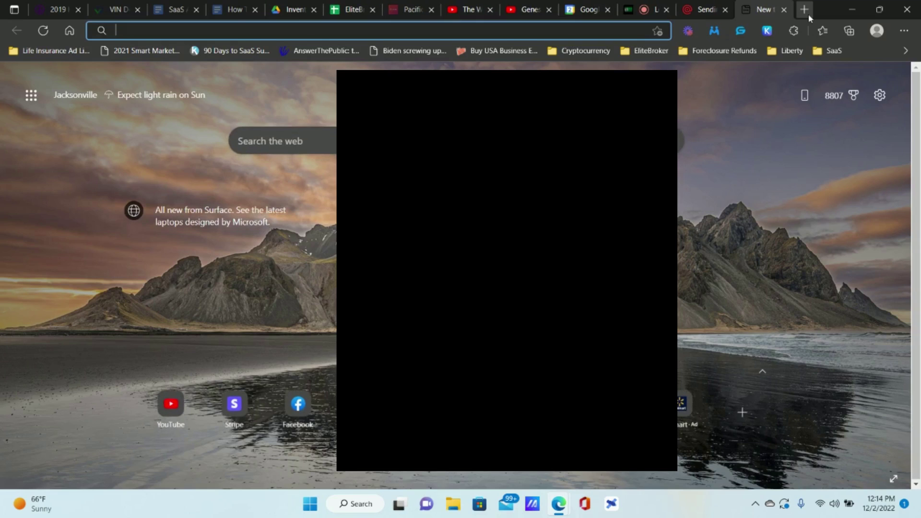
{"action": "type", "text": "goda"}
{"action": "key", "text": "Return"}
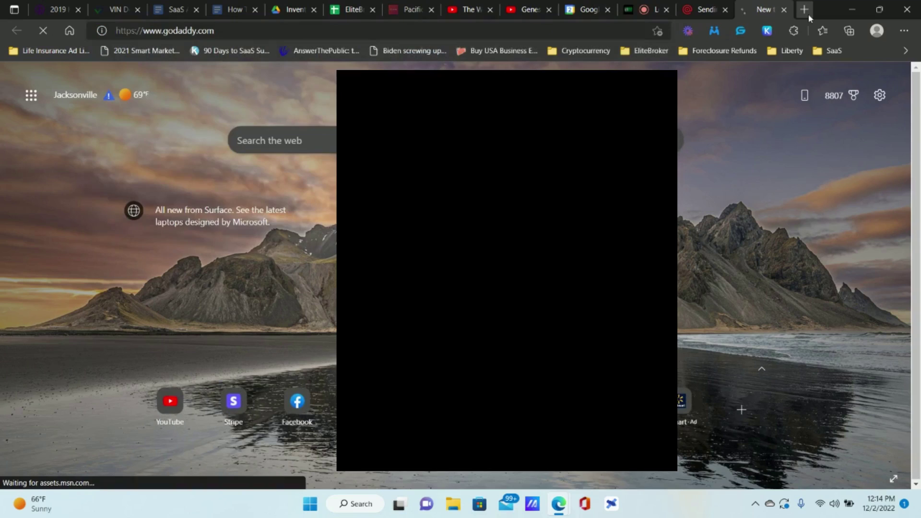
{"action": "left_click", "coordinate": [705, 9]}
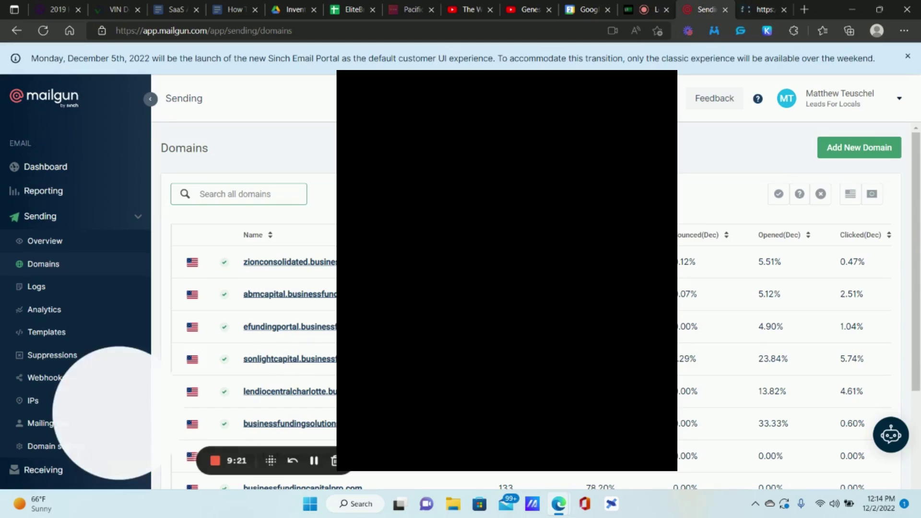
{"action": "key", "text": "ctrl+Tab"}
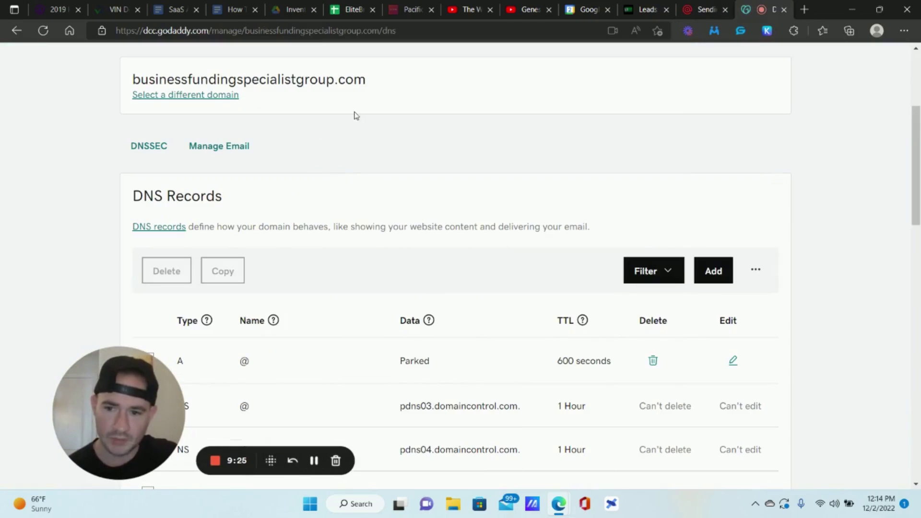
{"action": "left_click_drag", "start_coordinate": [135, 79], "coordinate": [369, 79]}
{"action": "left_click", "coordinate": [789, 143]}
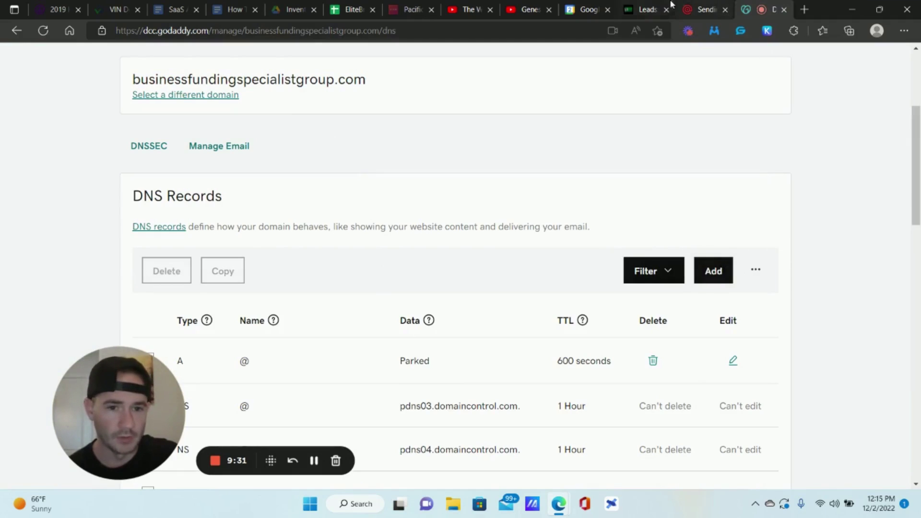
- Copy the unverified TXT record's hostname from GoHighLevel and start a GoDaddy TXT record named pic._domainkey.aasefunding.businessfundingspecialistgroup.com
{"action": "left_click", "coordinate": [648, 9]}
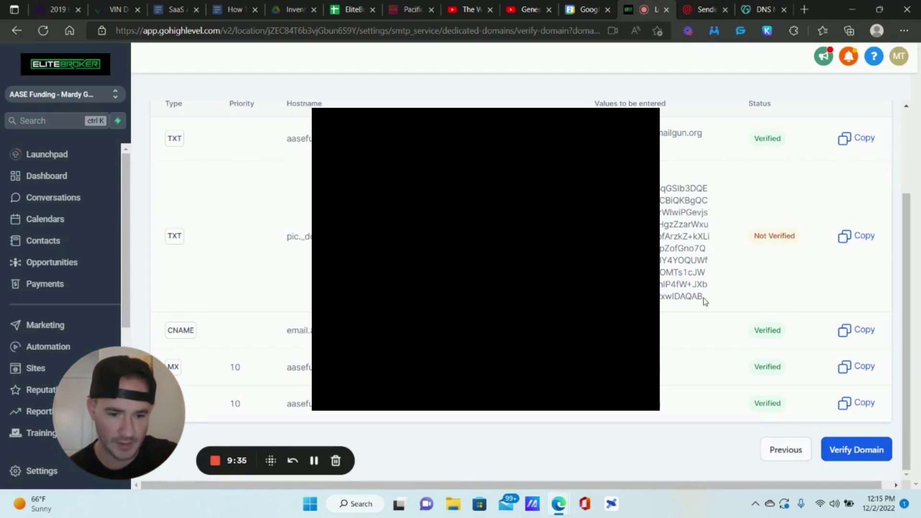
{"action": "left_click_drag", "start_coordinate": [364, 236], "coordinate": [288, 238]}
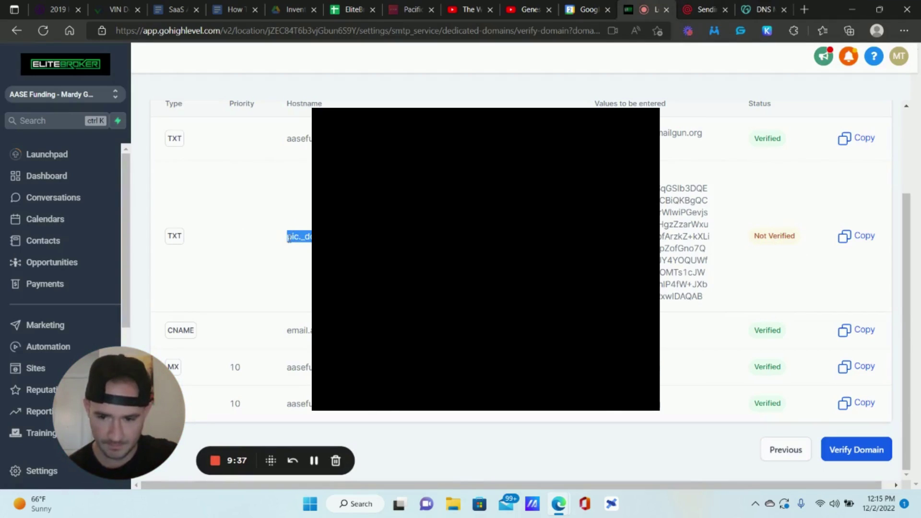
{"action": "left_click", "coordinate": [763, 7]}
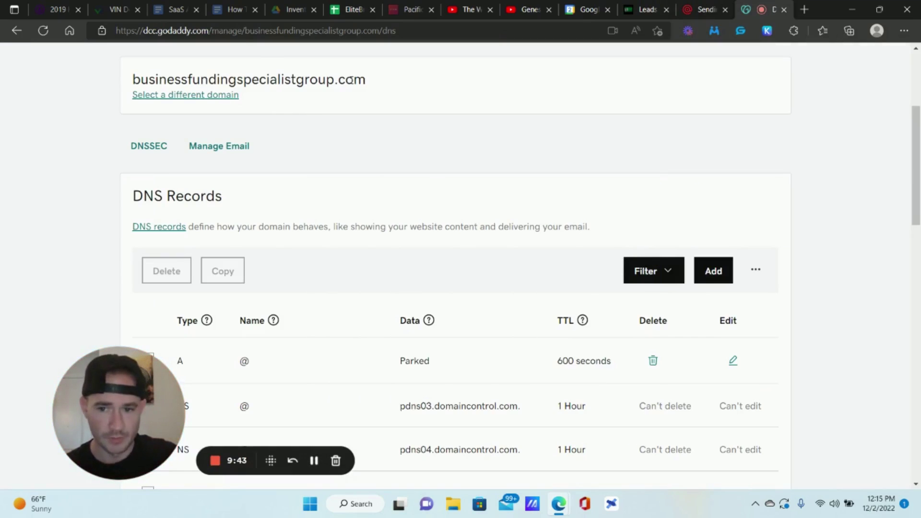
{"action": "left_click", "coordinate": [733, 274]}
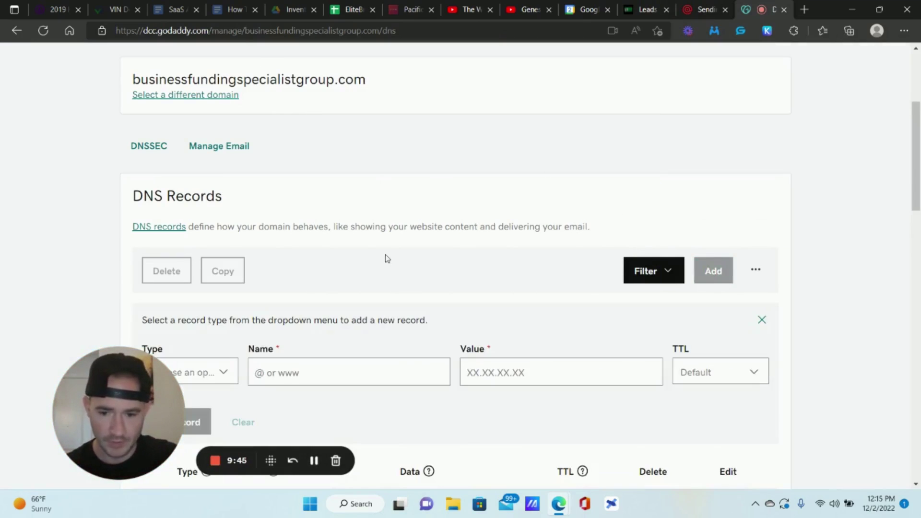
{"action": "scroll", "coordinate": [384, 255], "scroll_direction": "down", "scroll_amount": 1}
{"action": "left_click", "coordinate": [211, 310]}
{"action": "scroll", "coordinate": [120, 283], "scroll_direction": "down", "scroll_amount": 3}
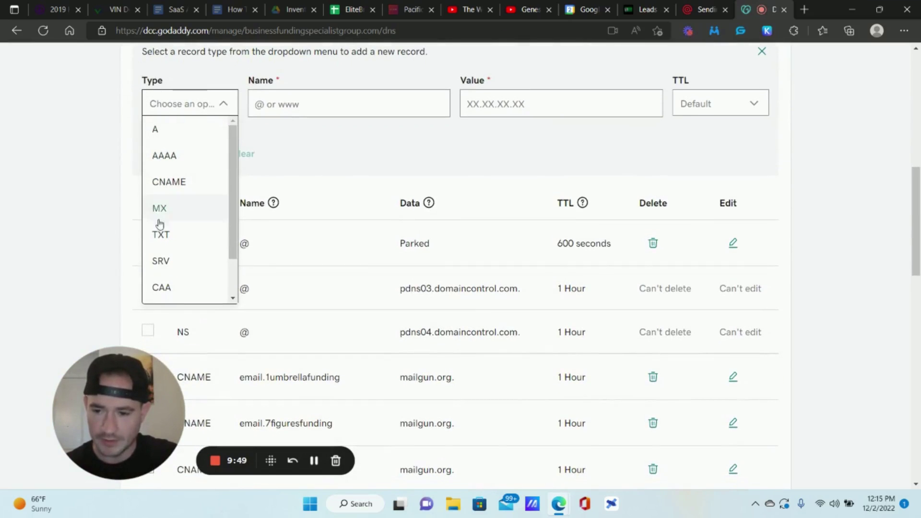
{"action": "left_click", "coordinate": [161, 235]}
{"action": "left_click", "coordinate": [325, 99]}
{"action": "type", "text": "pic._domainkey.aasefunding.businessfundingspecialistgroup.com"}
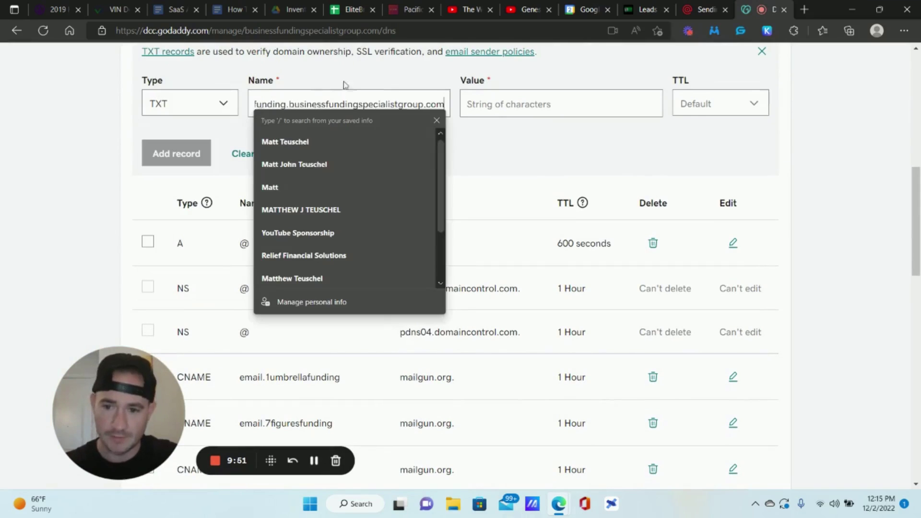
{"action": "left_click", "coordinate": [387, 143]}
{"action": "scroll", "coordinate": [676, 113], "scroll_direction": "up", "scroll_amount": 1}
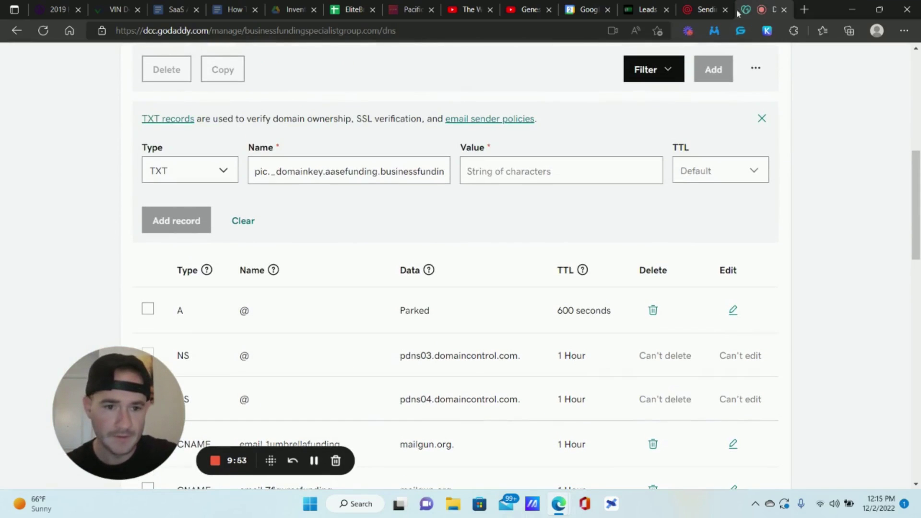
- Copy the unverified TXT record's value from GoHighLevel into the new GoDaddy TXT record and set its TTL to 1 Hour
{"action": "left_click", "coordinate": [663, 4]}
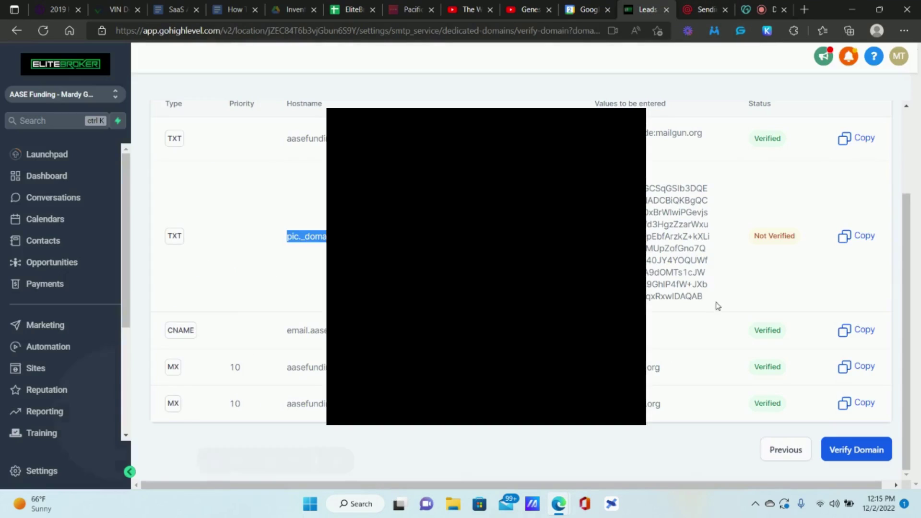
{"action": "left_click_drag", "start_coordinate": [705, 300], "coordinate": [576, 189]}
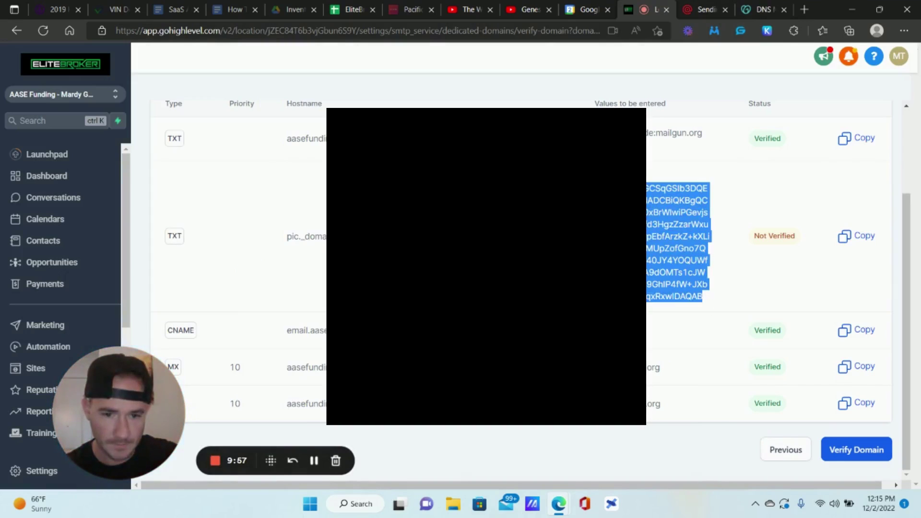
{"action": "left_click", "coordinate": [763, 9]}
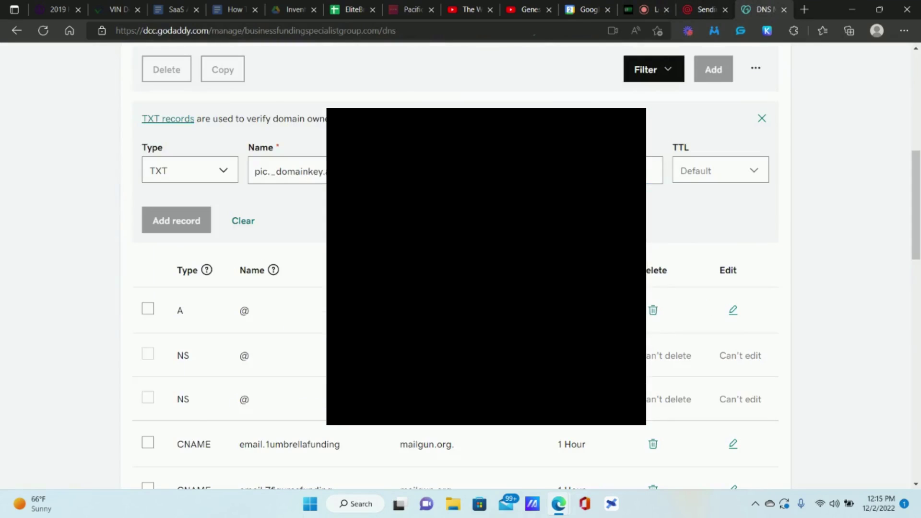
{"action": "left_click", "coordinate": [689, 163]}
{"action": "left_click", "coordinate": [706, 221]}
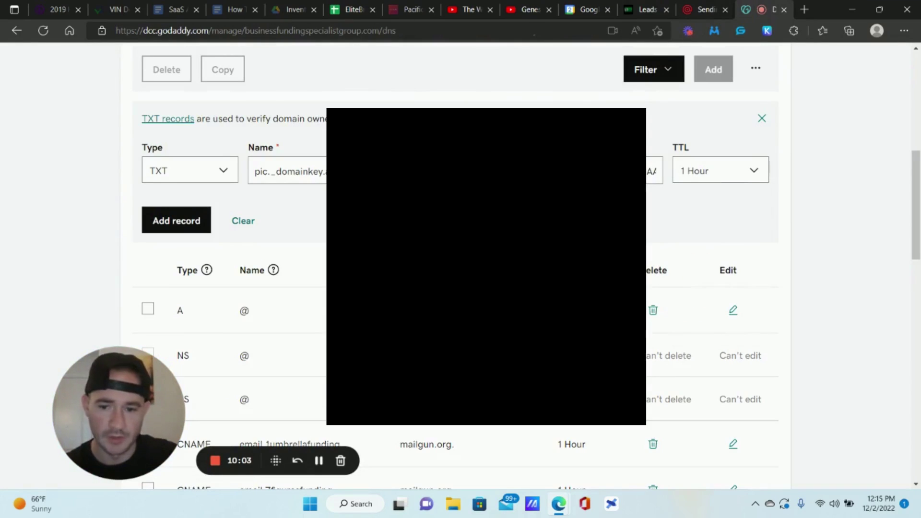
- Add the TXT record, keeping the "Yes, this record should be on" option for the pic._domainkey hostname, and save it
{"action": "left_click", "coordinate": [170, 229]}
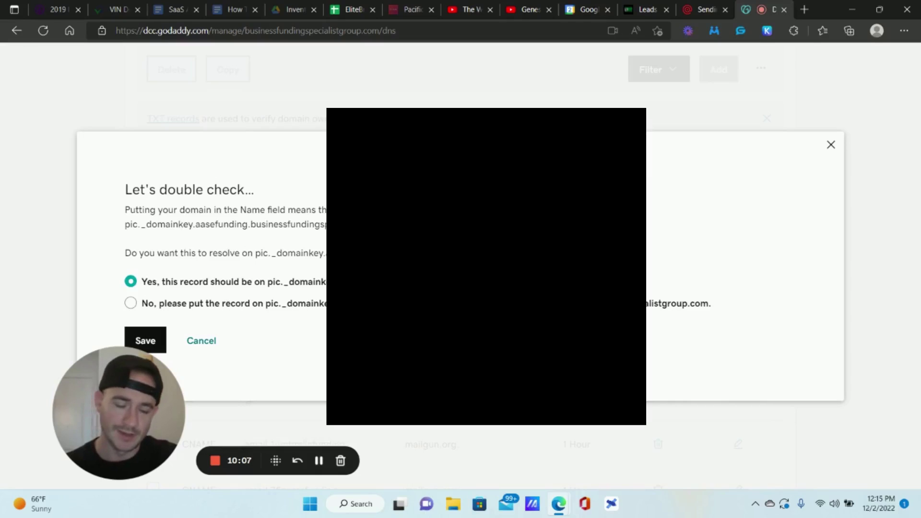
{"action": "left_click", "coordinate": [646, 10]}
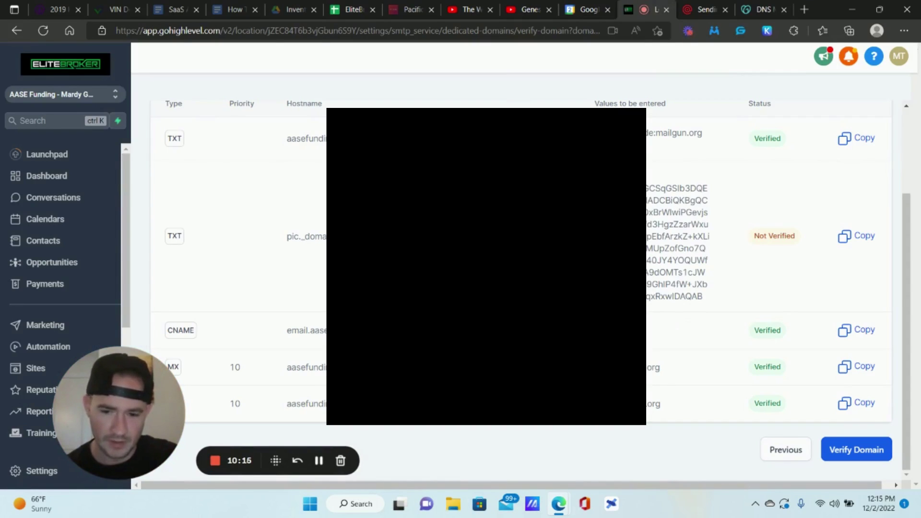
{"action": "left_click", "coordinate": [763, 9]}
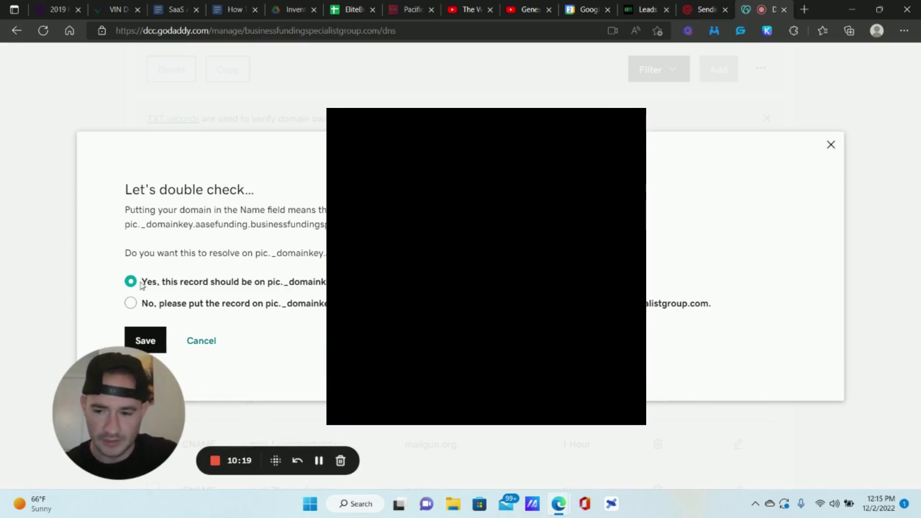
{"action": "left_click", "coordinate": [145, 341]}
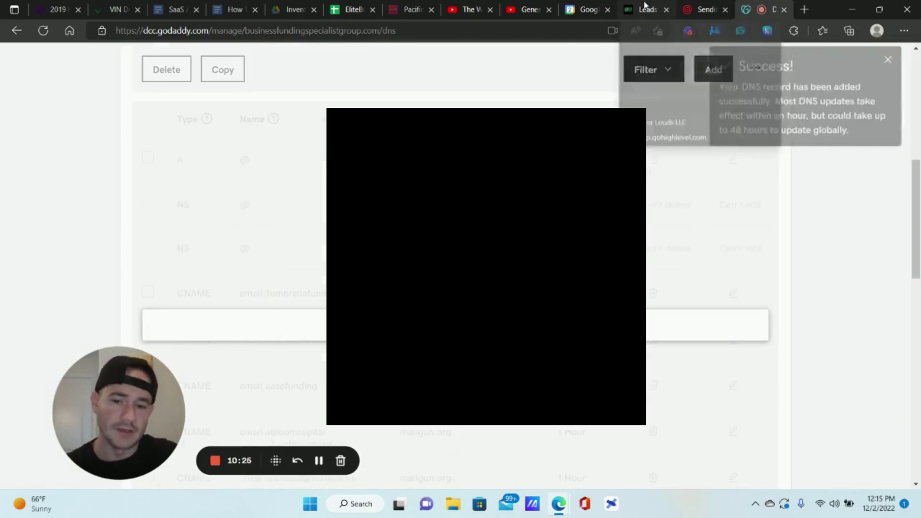
- Switch to GoHighLevel, run domain verification until the new DNS record is checked again, and return to the dedicated domains page
{"action": "left_click", "coordinate": [649, 8]}
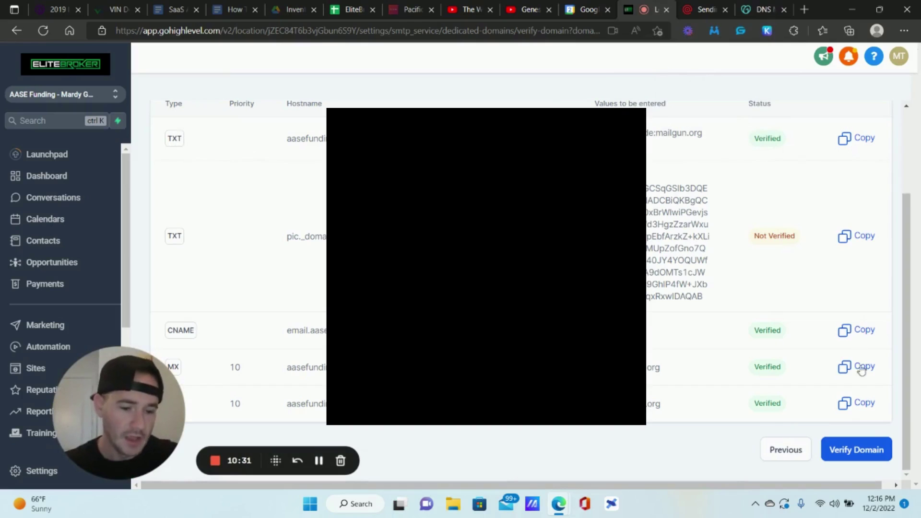
{"action": "left_click", "coordinate": [861, 448]}
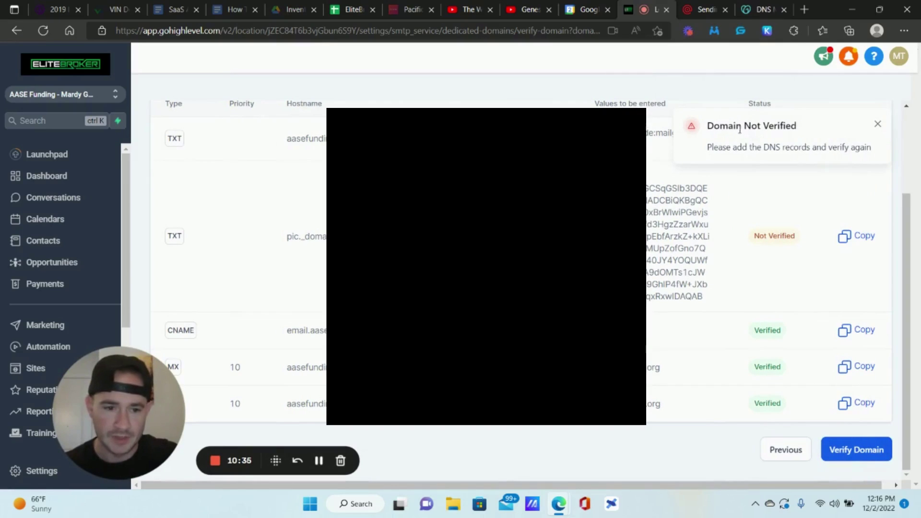
{"action": "left_click", "coordinate": [858, 451]}
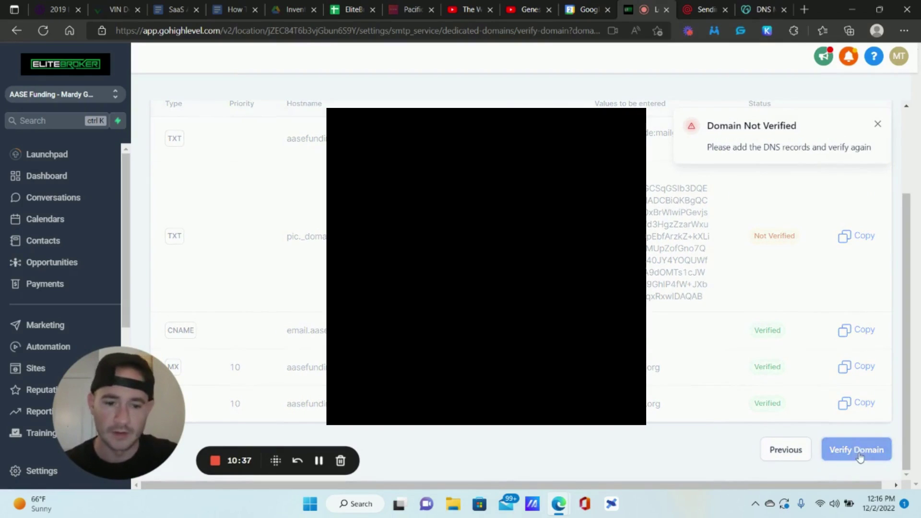
{"action": "left_click", "coordinate": [859, 453]}
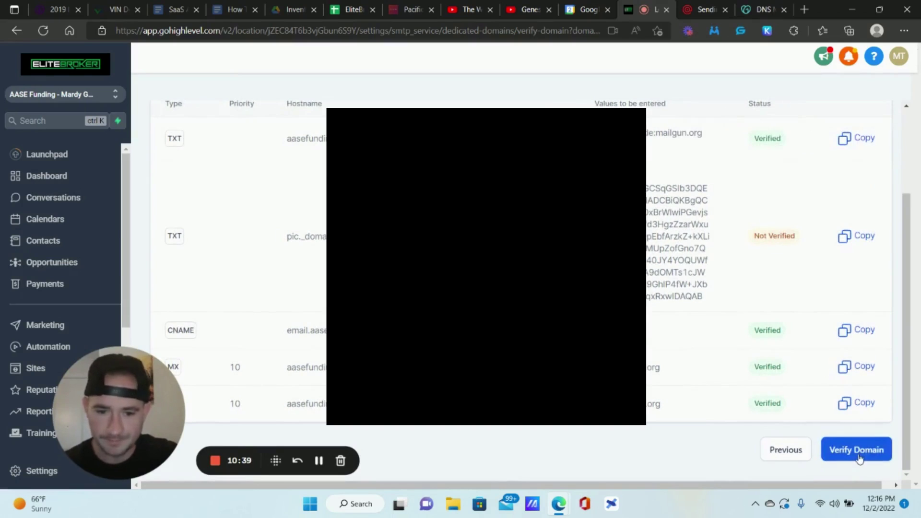
{"action": "left_click", "coordinate": [861, 451]}
{"action": "left_click", "coordinate": [861, 452]}
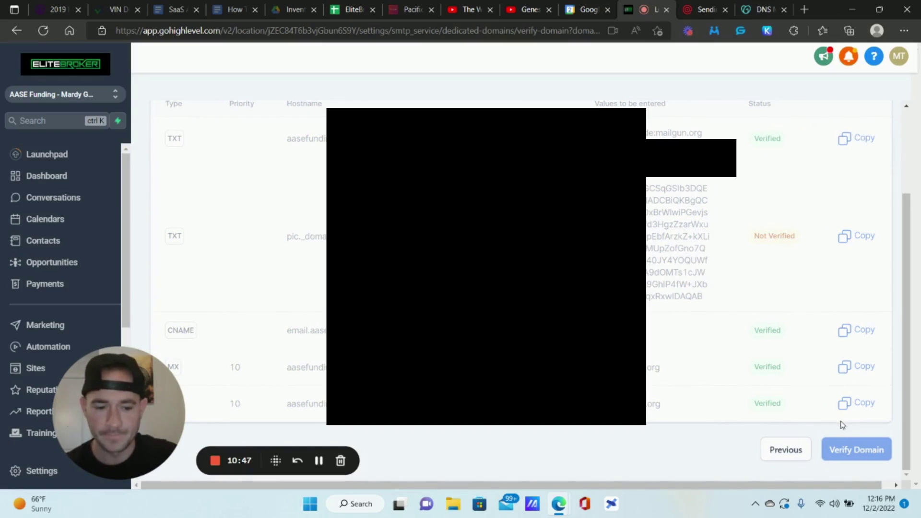
{"action": "scroll", "coordinate": [746, 278], "scroll_direction": "up", "scroll_amount": 3}
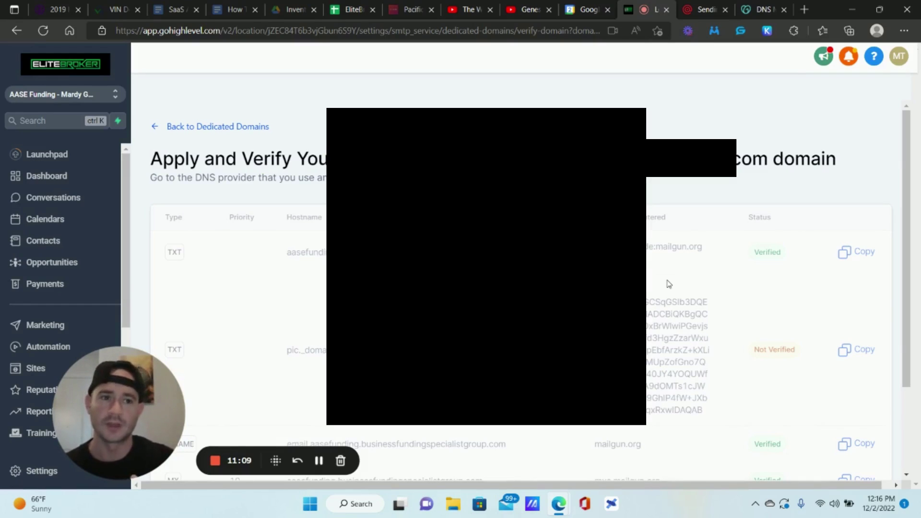
{"action": "key", "text": "alt+Left"}
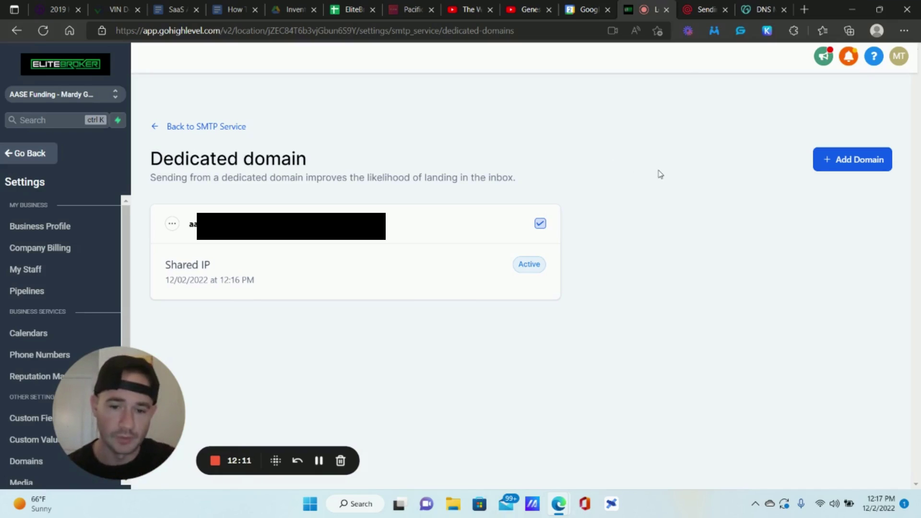
{"action": "mouse_move", "coordinate": [136, 385]}
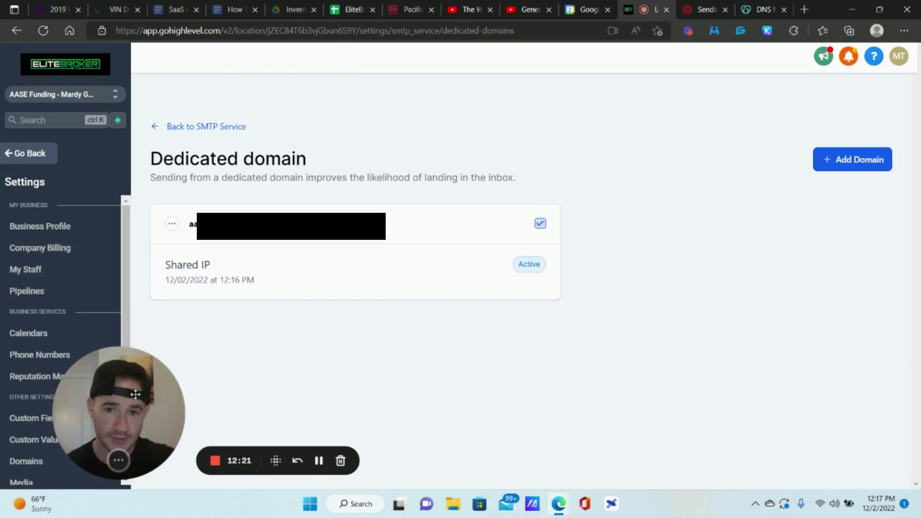
{"action": "left_click_drag", "start_coordinate": [136, 394], "coordinate": [393, 357]}
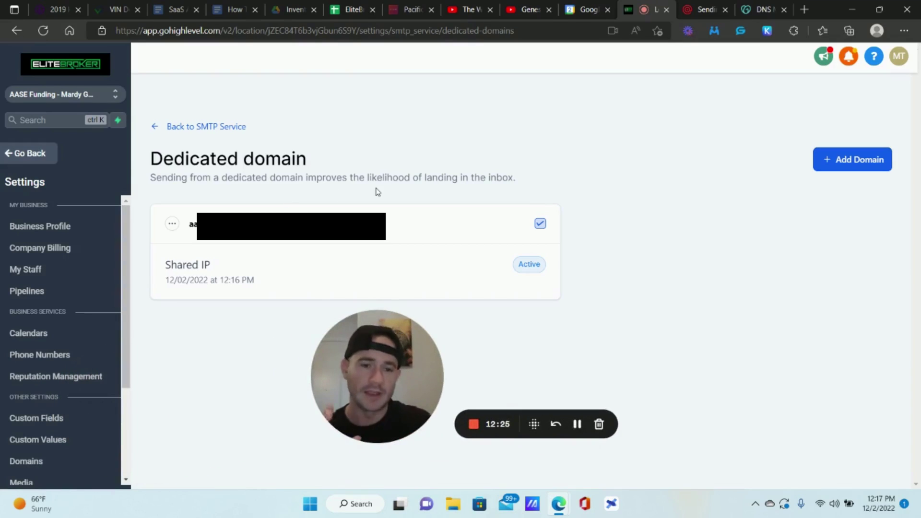